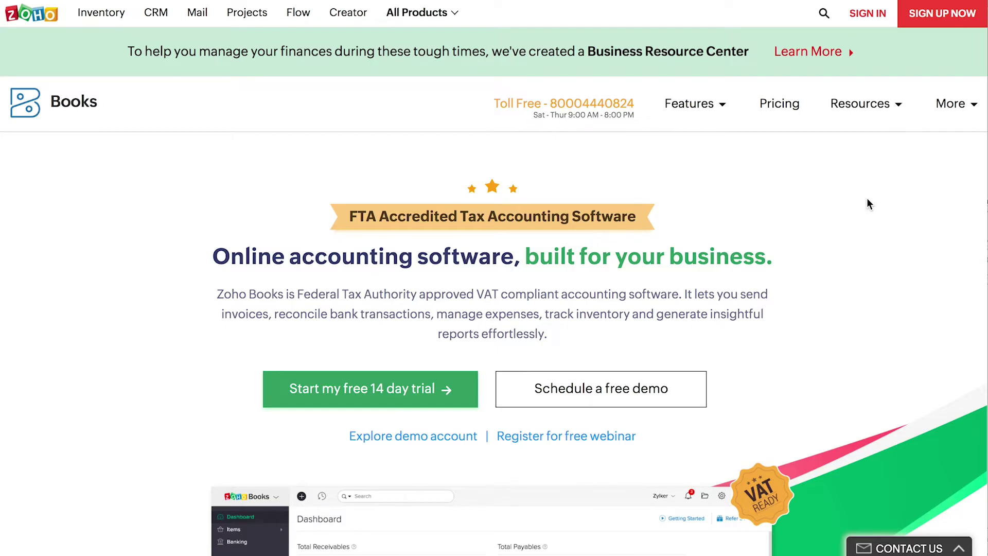
# Start a Zoho Books sign-up for Zylker, entering the e-mail, contact number and password
pyautogui.click(934, 21)
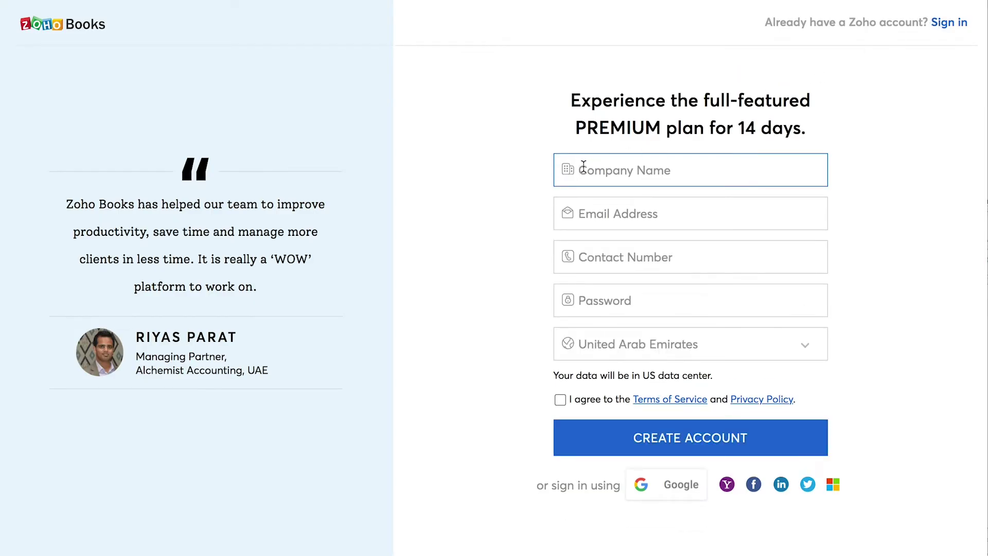
pyautogui.write('Zylker')
pyautogui.click(578, 214)
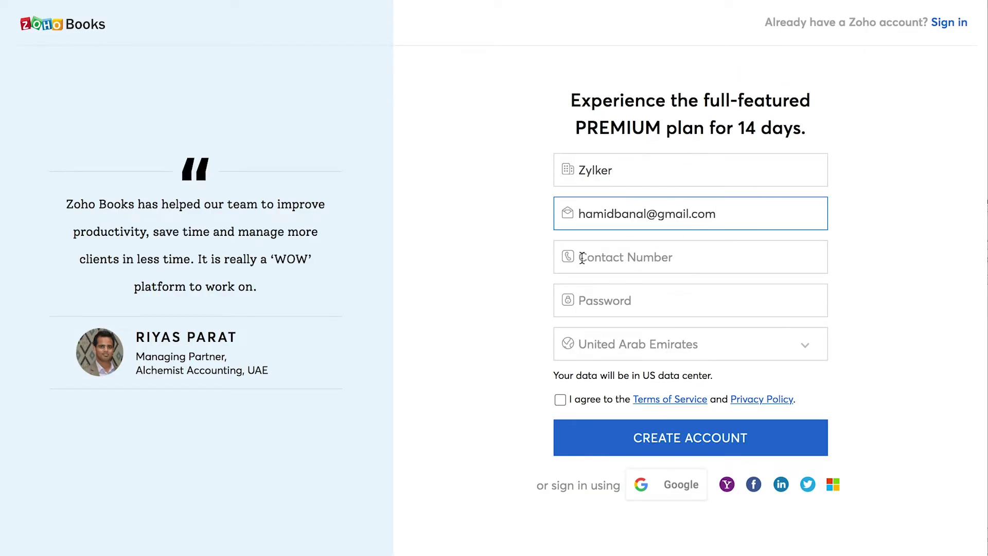
pyautogui.click(582, 258)
pyautogui.click(582, 301)
pyautogui.write('*****')
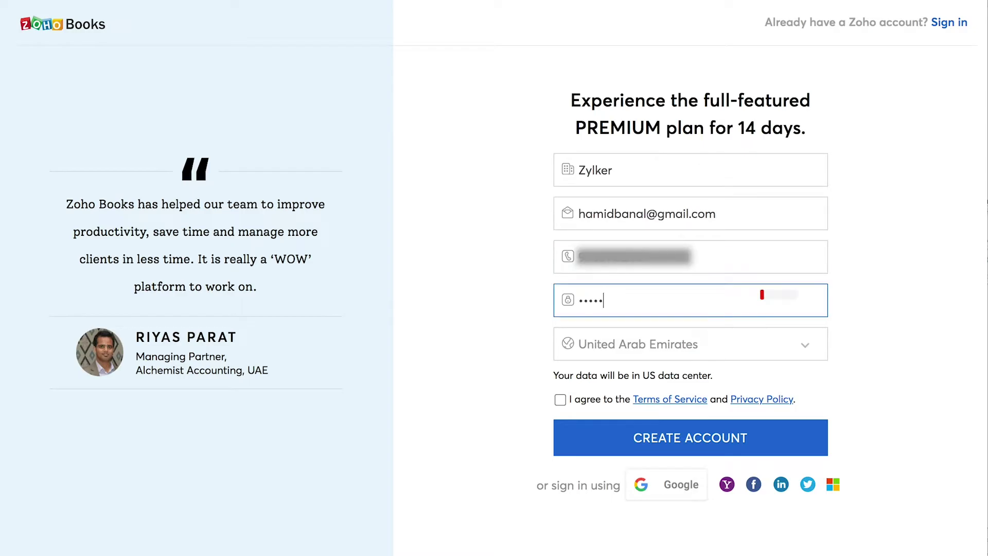
pyautogui.write('****')
# Keep United Arab Emirates as the country, accept the terms, and create the trial account
pyautogui.click(607, 346)
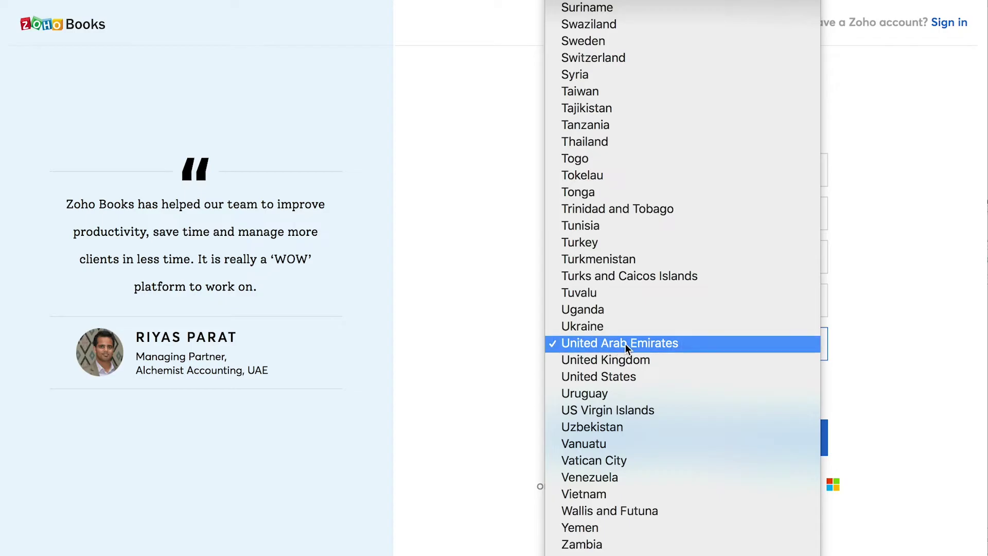
pyautogui.click(625, 344)
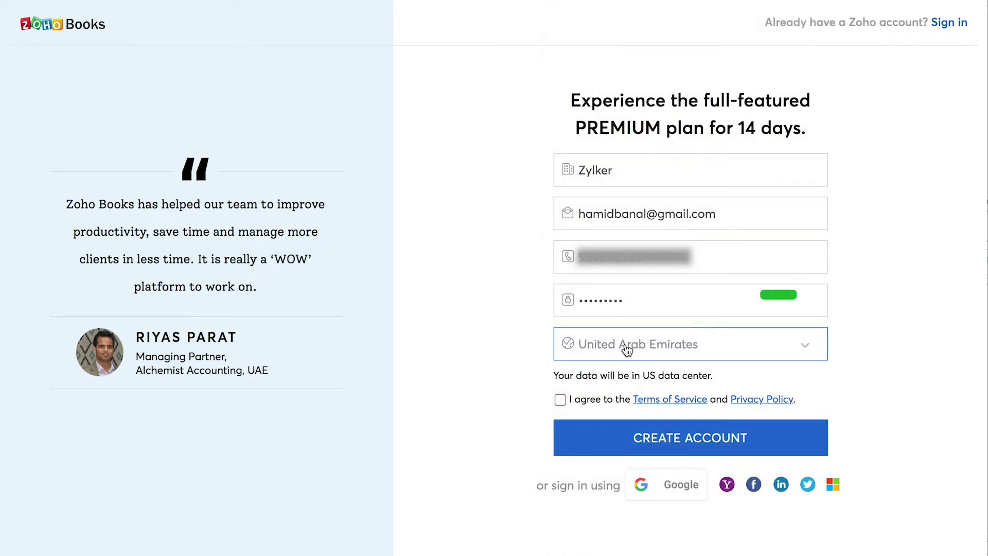
pyautogui.click(565, 405)
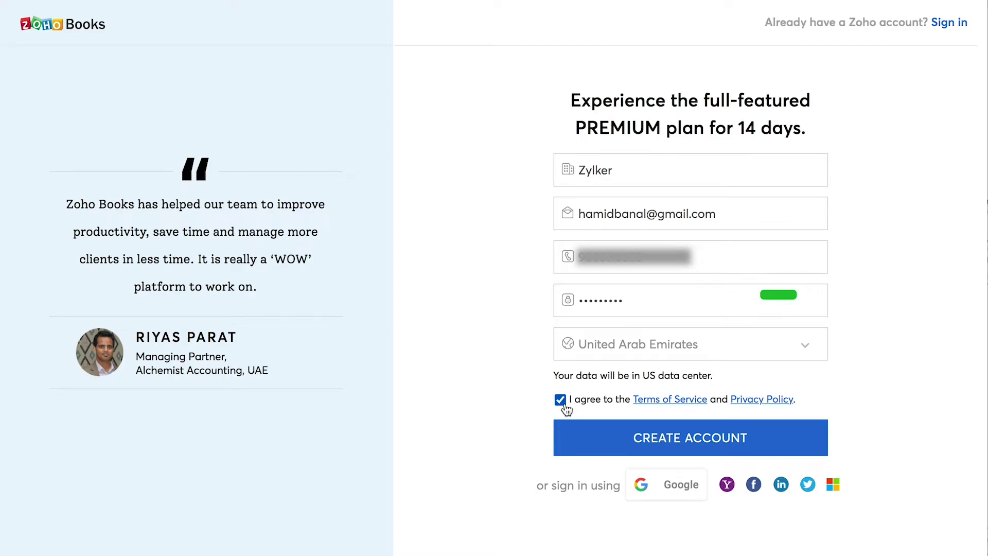
pyautogui.click(645, 440)
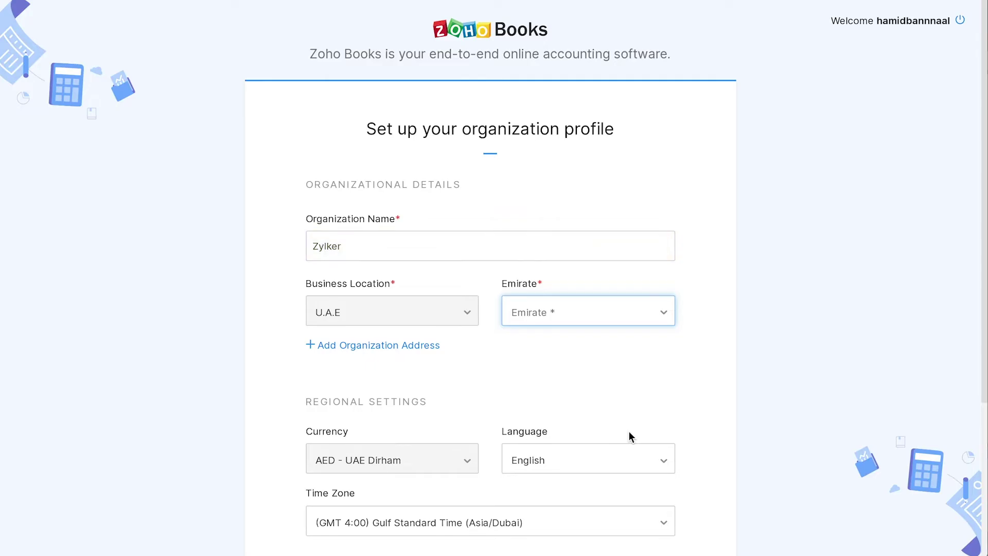
# Set the emirate to Dubai and add the organization address fields
pyautogui.click(540, 313)
pyautogui.click(522, 415)
pyautogui.click(378, 345)
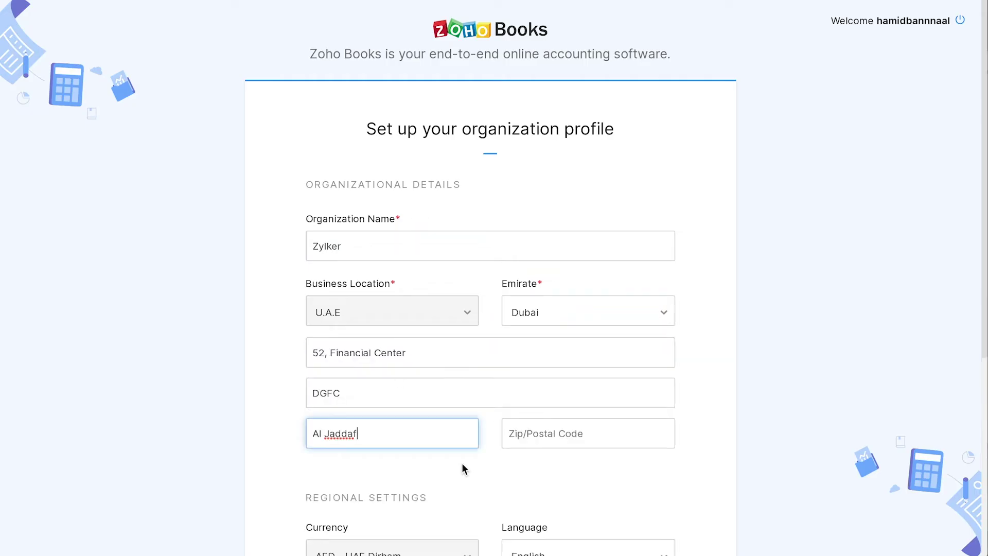
pyautogui.scroll(-5, 462, 464)
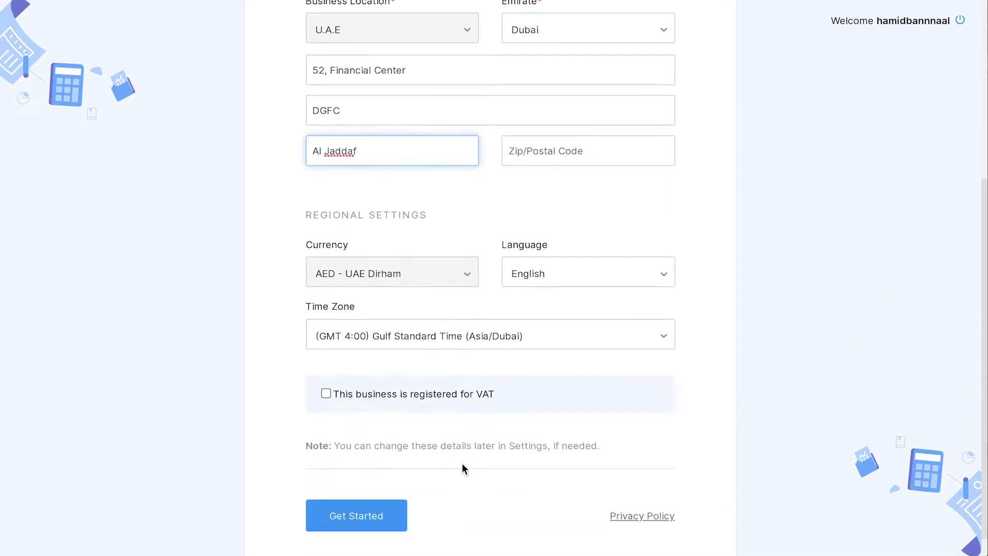
# Mark Zylker as VAT registered with its TRN, registered on 01 Jan 2020, and finish setup
pyautogui.click(326, 394)
pyautogui.scroll(-3, 443, 404)
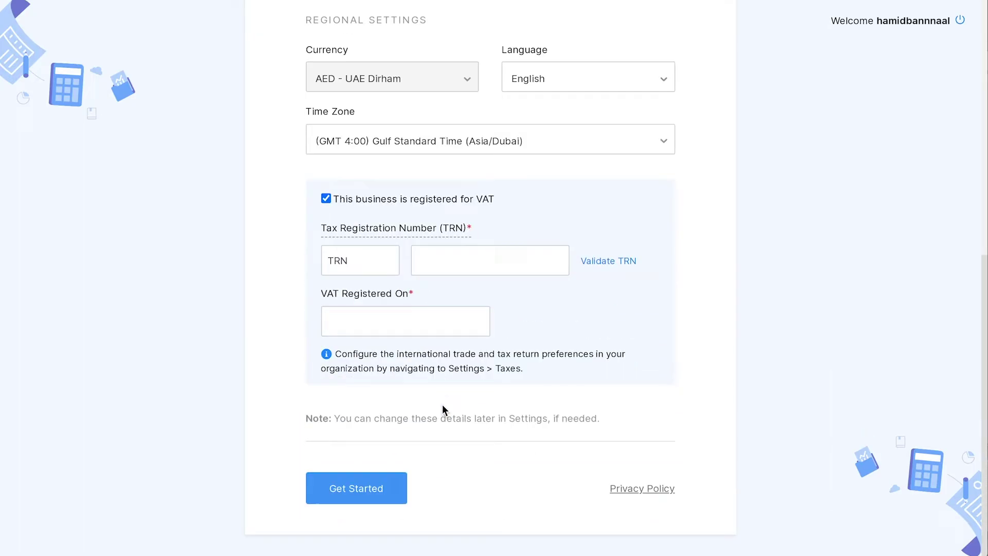
pyautogui.click(419, 261)
pyautogui.hotkey('ctrl', 'v')
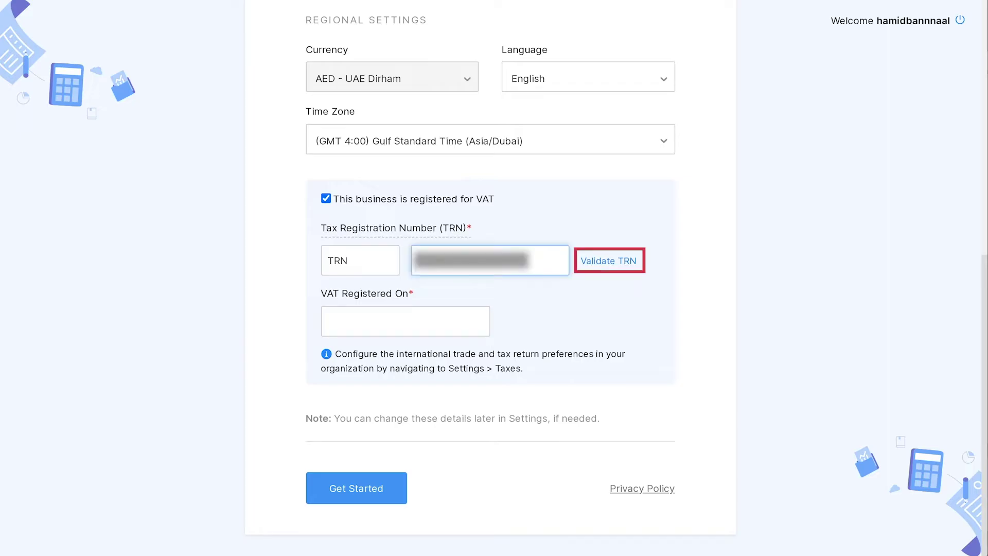
pyautogui.click(329, 324)
pyautogui.write('01 Jan 2020')
pyautogui.click(423, 164)
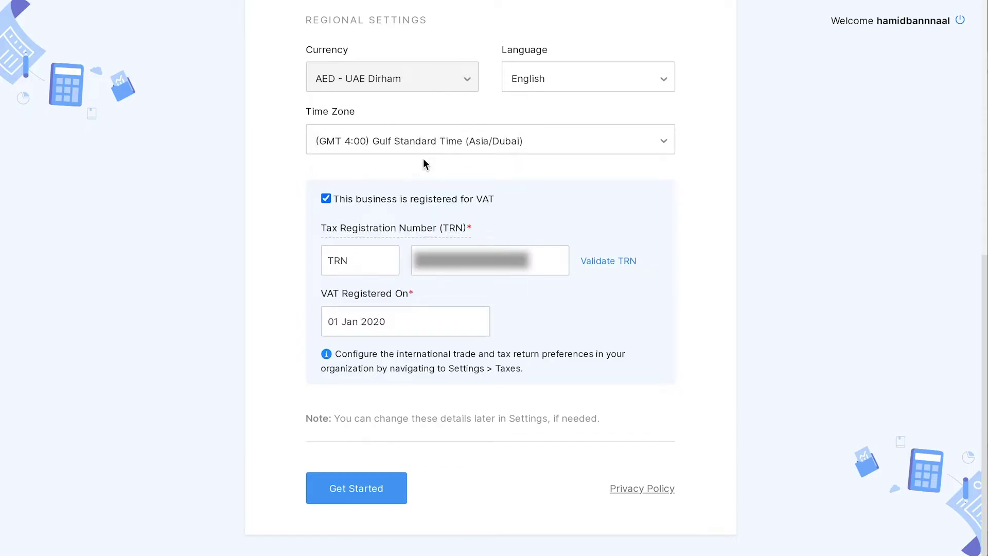
pyautogui.click(377, 489)
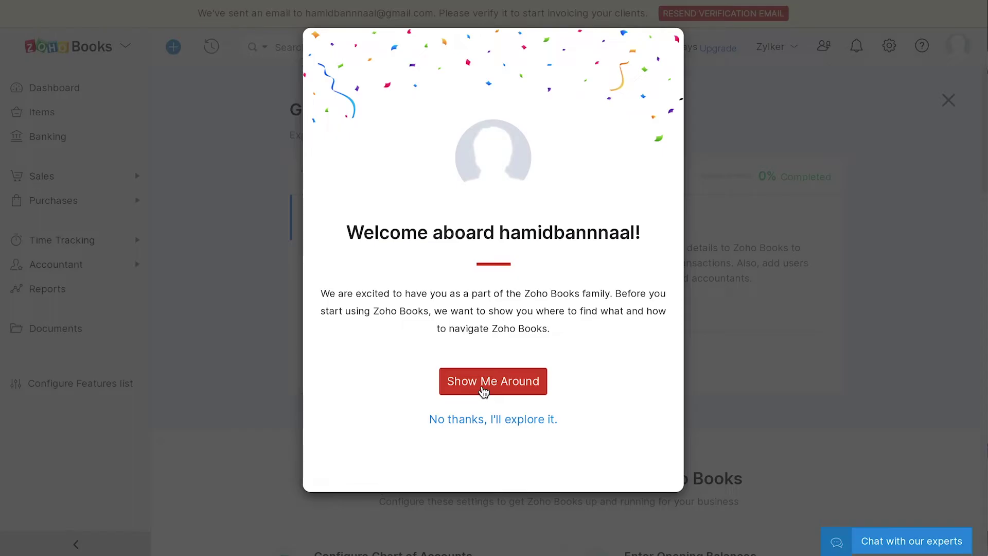
# Close the Welcome aboard dialog and verify the account via the Zoho confirmation e-mail
pyautogui.click(483, 420)
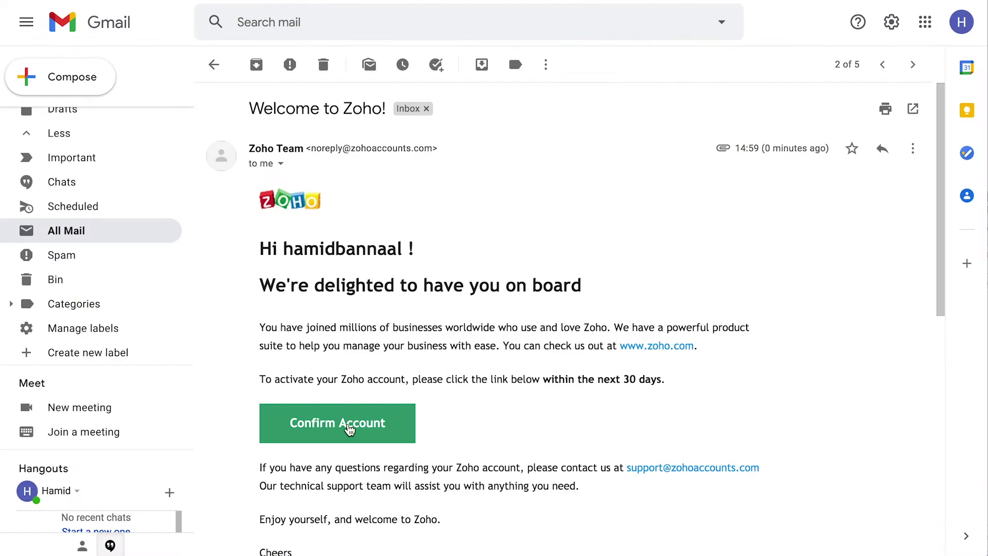
pyautogui.click(347, 426)
pyautogui.click(544, 260)
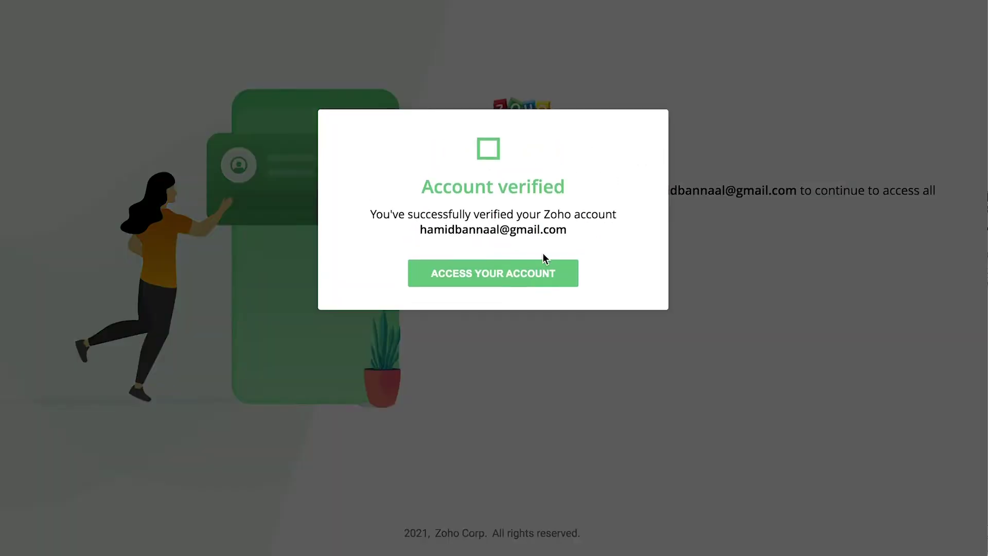
# Return to the verified account, scroll through the Get Started suggestions, and open the settings list
pyautogui.click(492, 291)
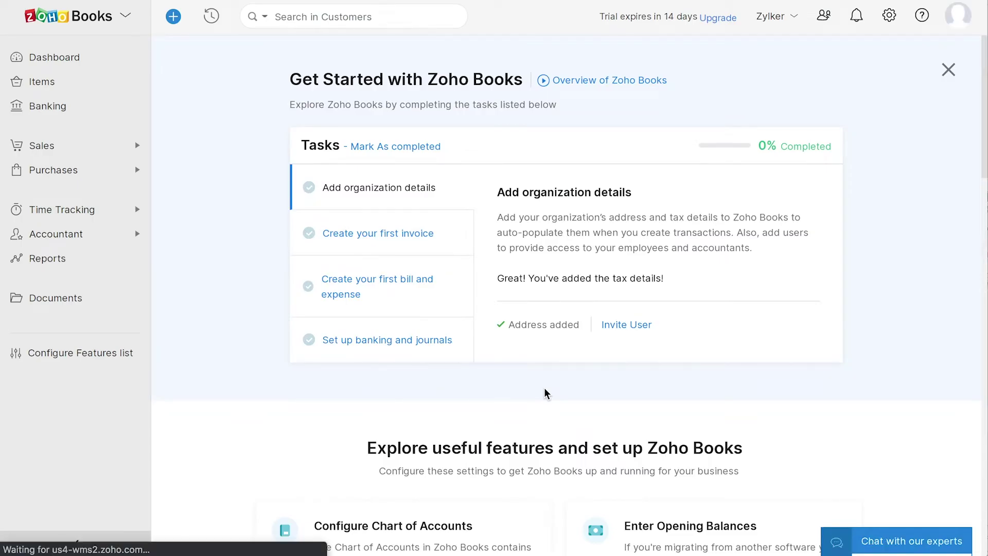
pyautogui.scroll(-1, 547, 393)
pyautogui.scroll(-5, 546, 394)
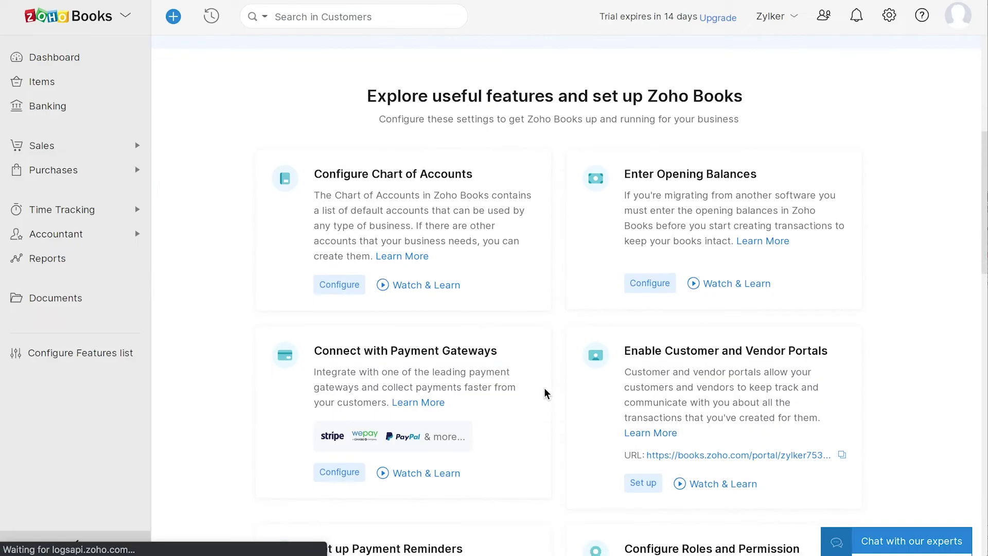
pyautogui.scroll(-6, 561, 367)
pyautogui.scroll(-2, 561, 367)
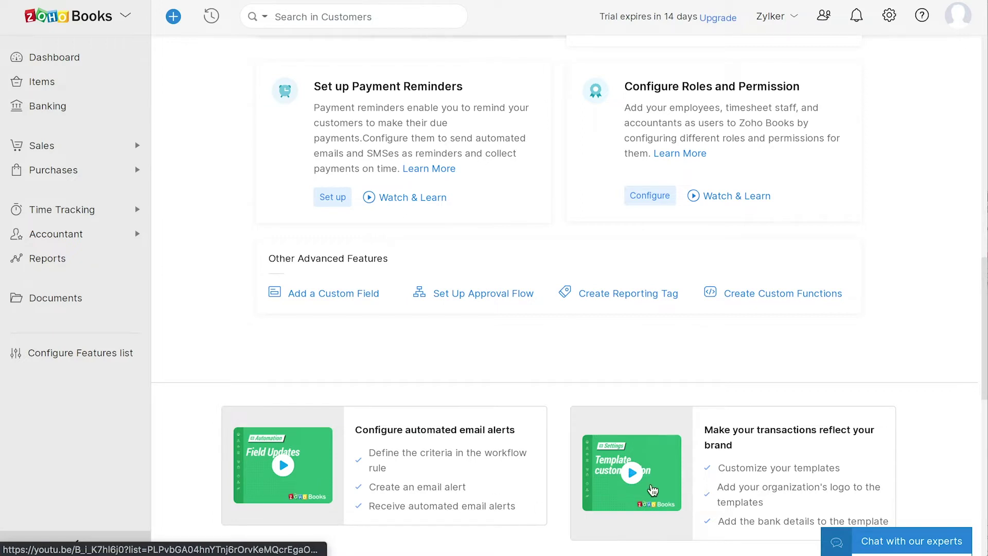
pyautogui.click(889, 21)
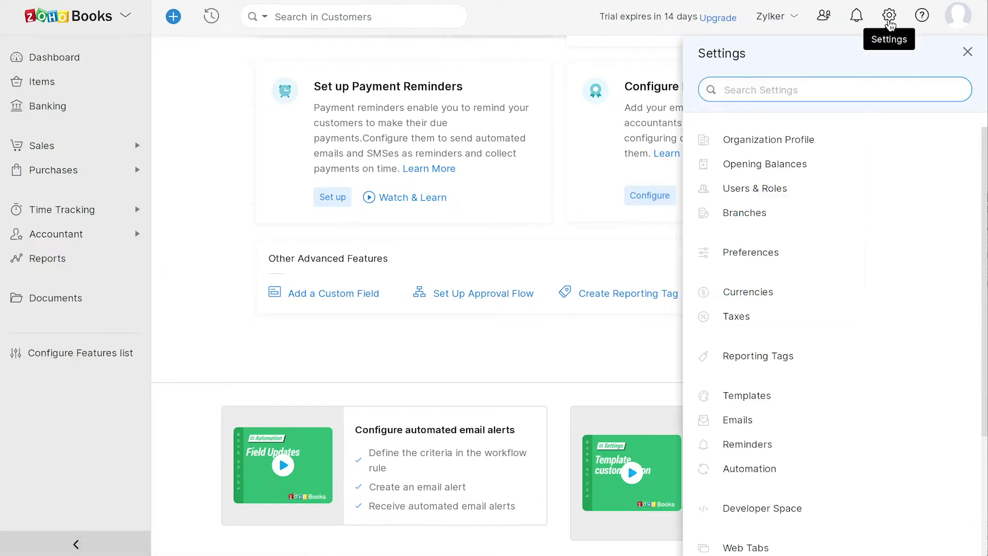
# Set Zylker's Organization Profile industry to Construction and save the profile
pyautogui.click(797, 139)
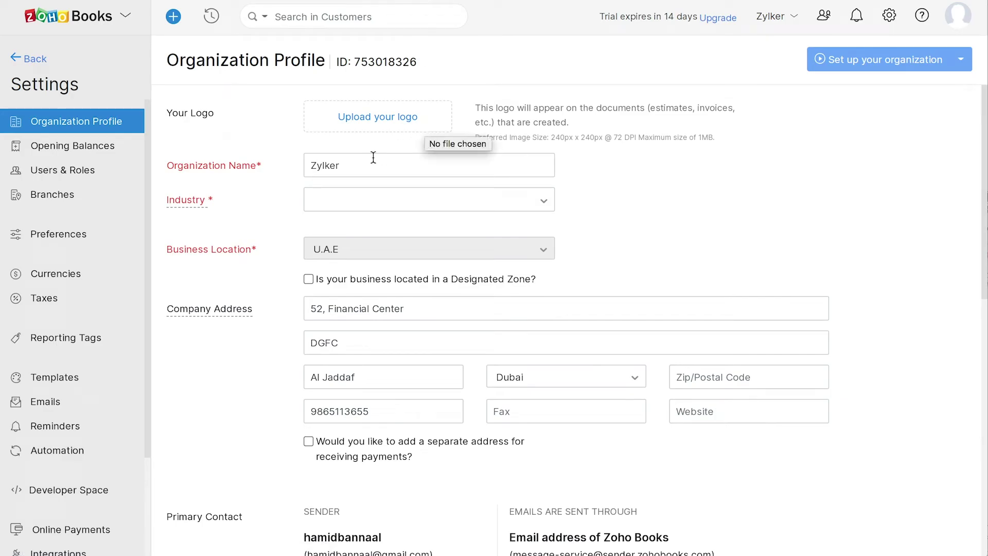
pyautogui.click(332, 199)
pyautogui.click(331, 299)
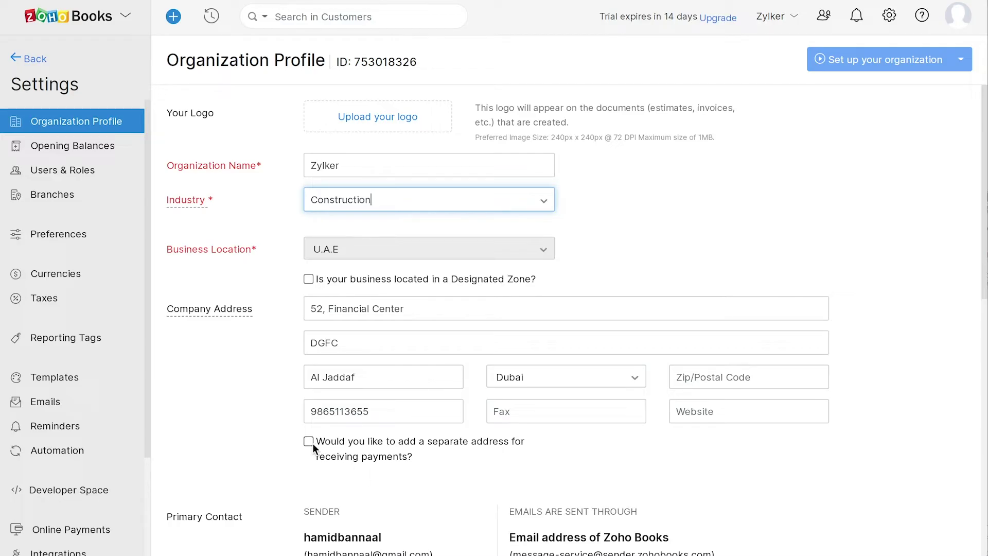
pyautogui.scroll(-7, 475, 508)
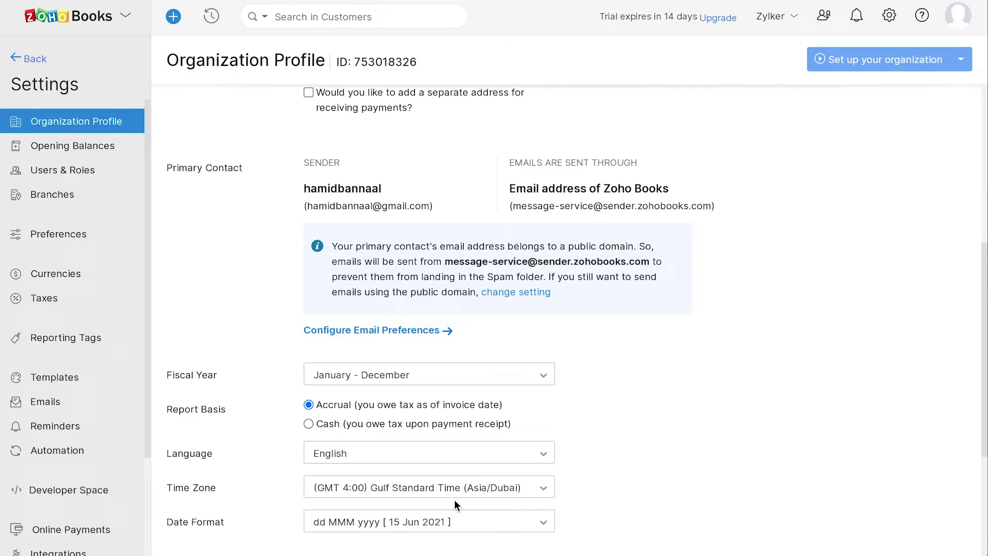
pyautogui.scroll(-4, 455, 503)
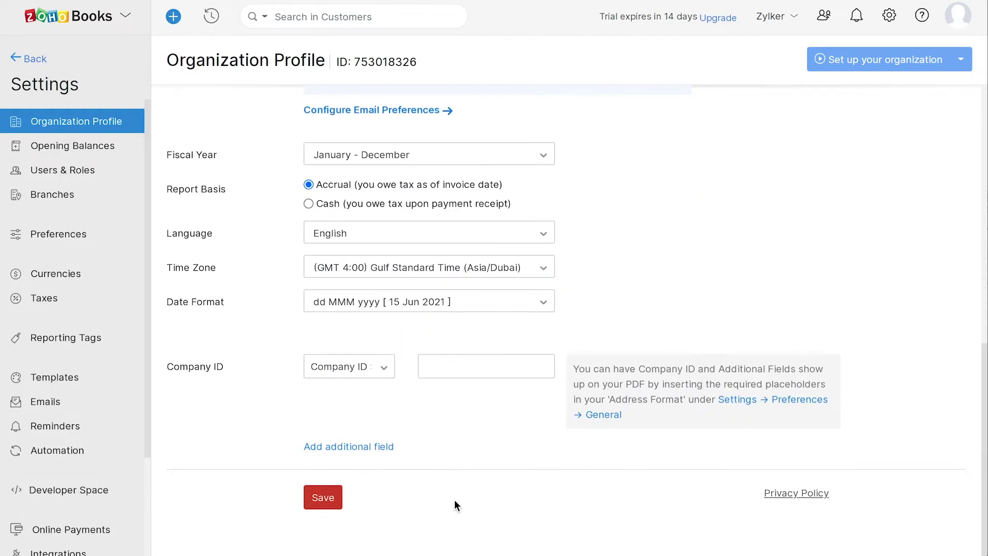
pyautogui.click(318, 497)
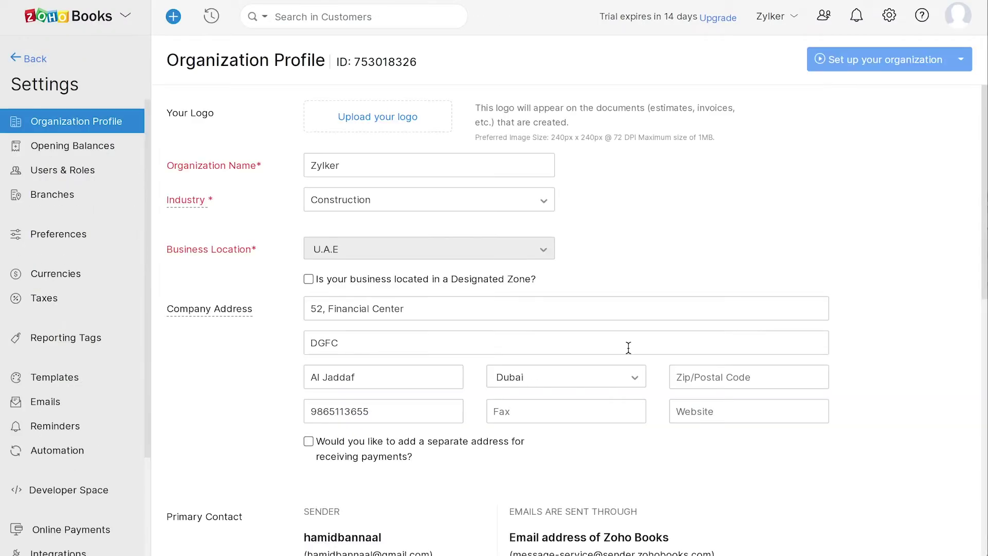
# Save the VAT tax settings with first return from 01 Jan 2020, then view the Dashboard
pyautogui.click(889, 15)
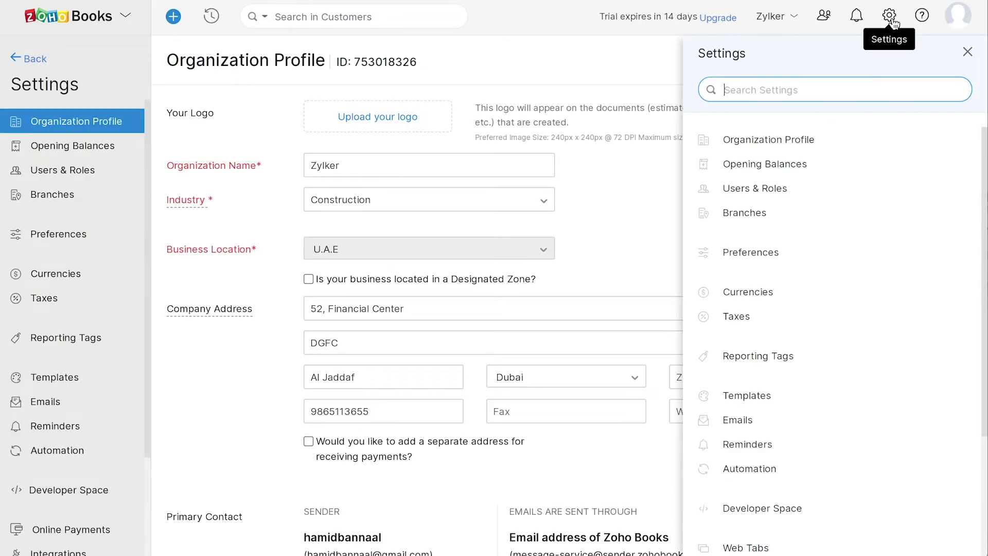
pyautogui.click(737, 315)
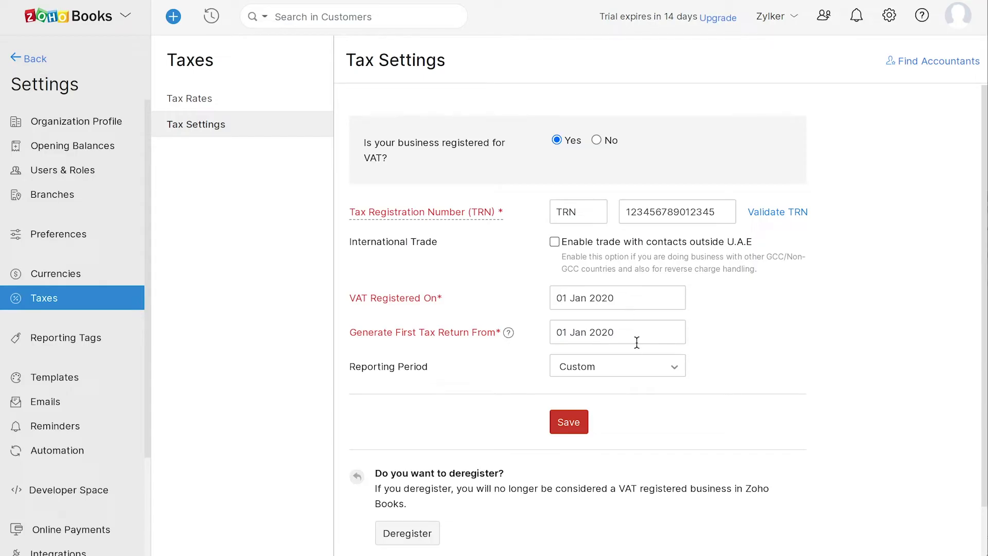
pyautogui.scroll(-1, 636, 343)
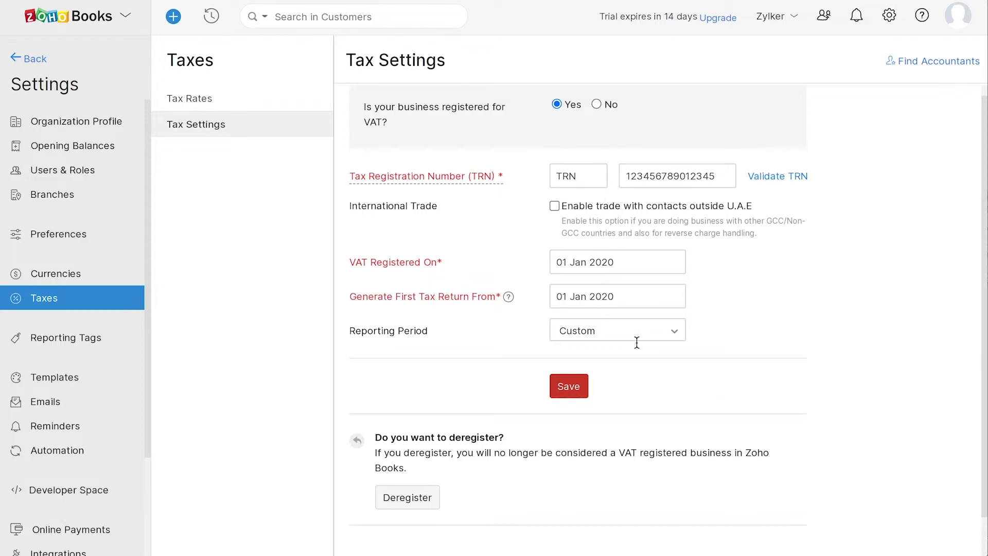
pyautogui.scroll(-1, 636, 342)
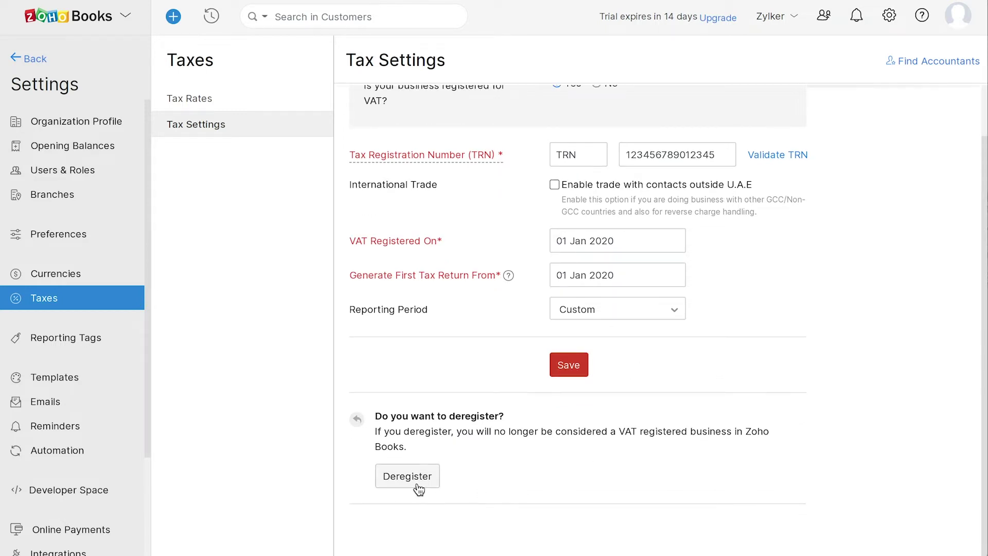
pyautogui.click(568, 373)
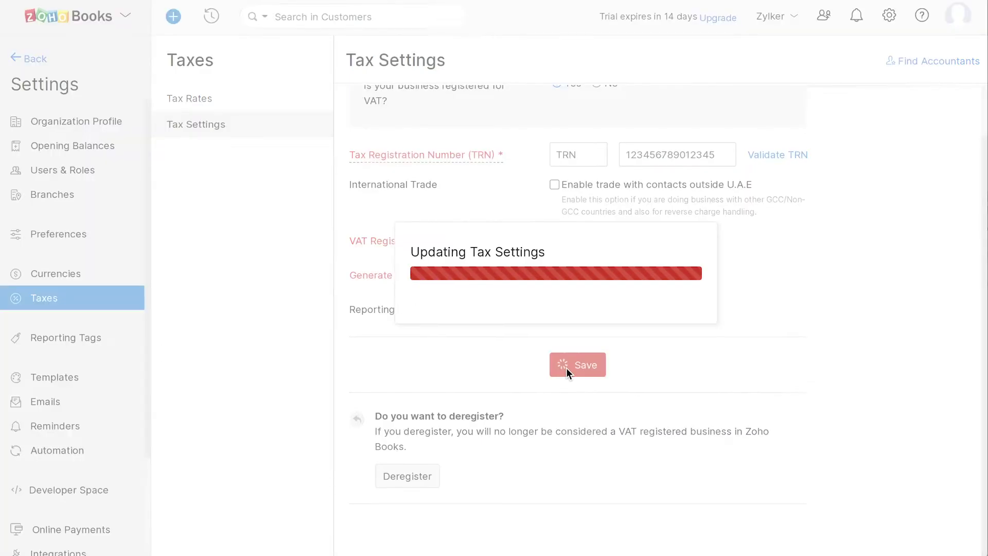
pyautogui.click(81, 66)
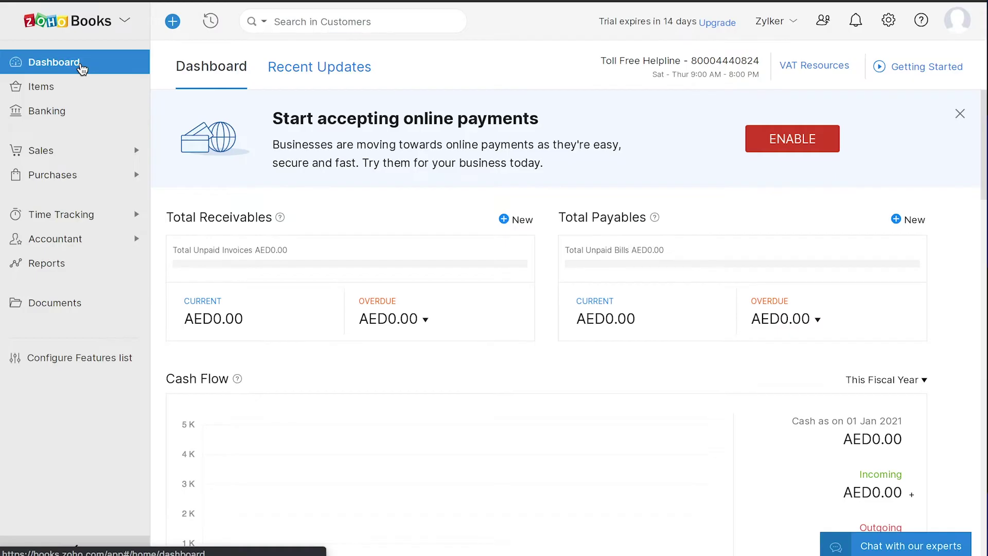
# Visit Items, Banking, then the Sales lists from Customers through Credit Notes
pyautogui.click(86, 91)
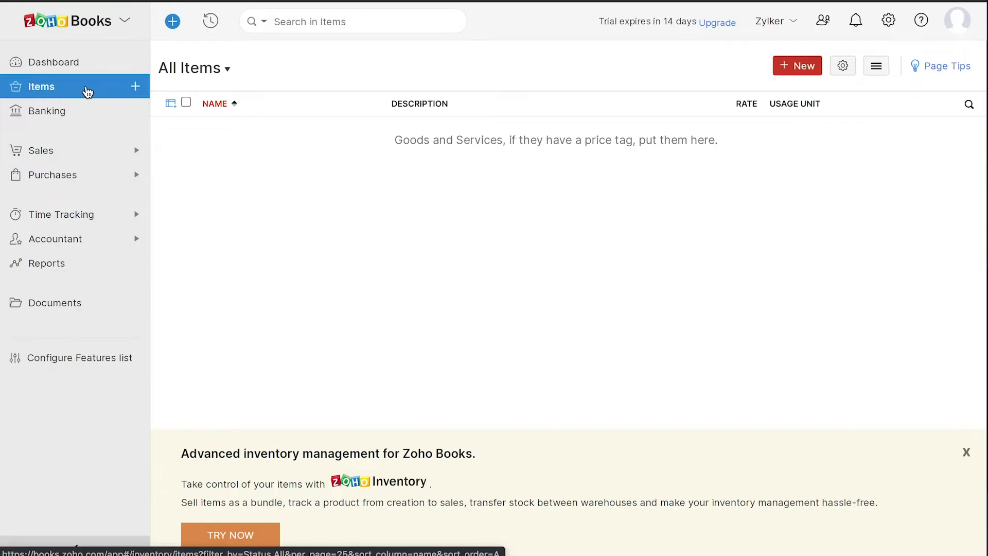
pyautogui.click(98, 111)
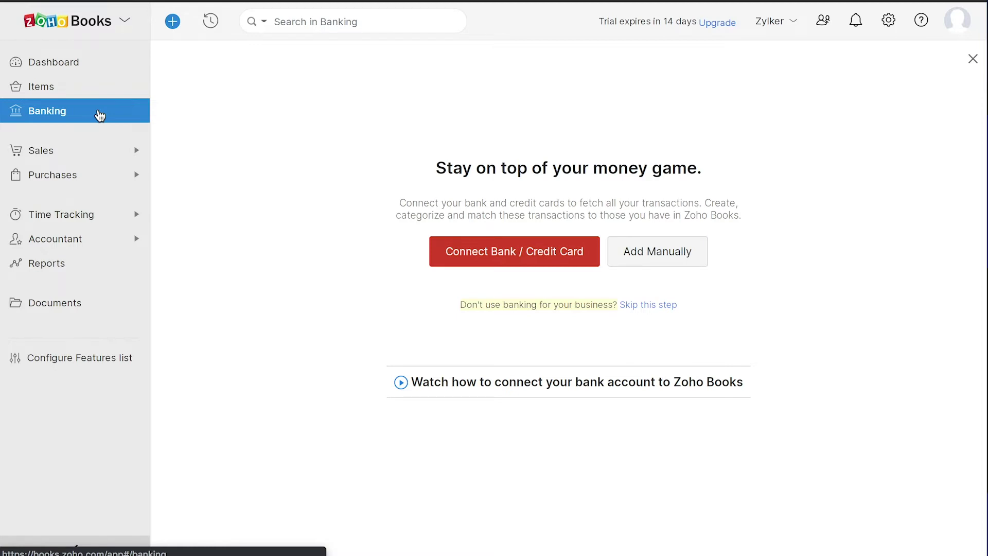
pyautogui.click(92, 157)
pyautogui.click(100, 177)
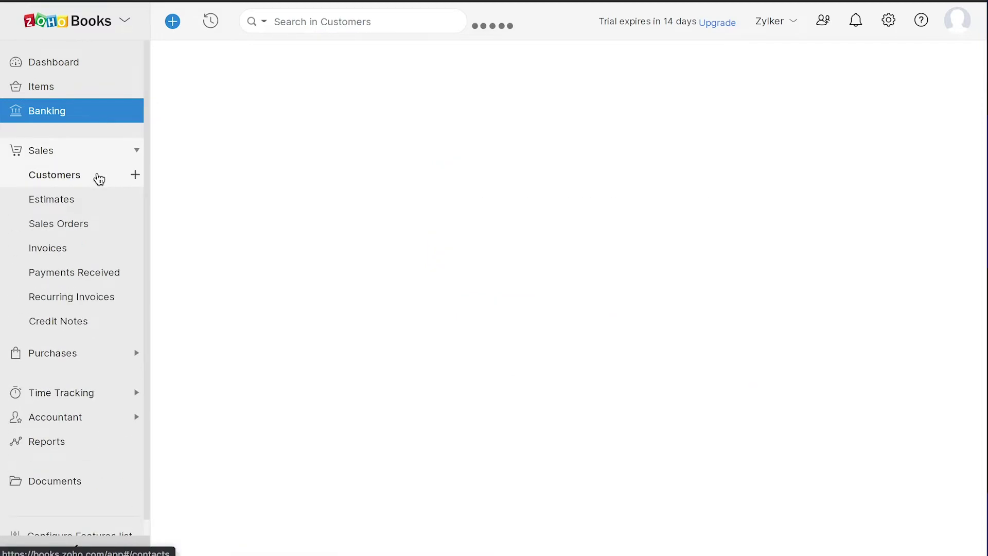
pyautogui.click(105, 199)
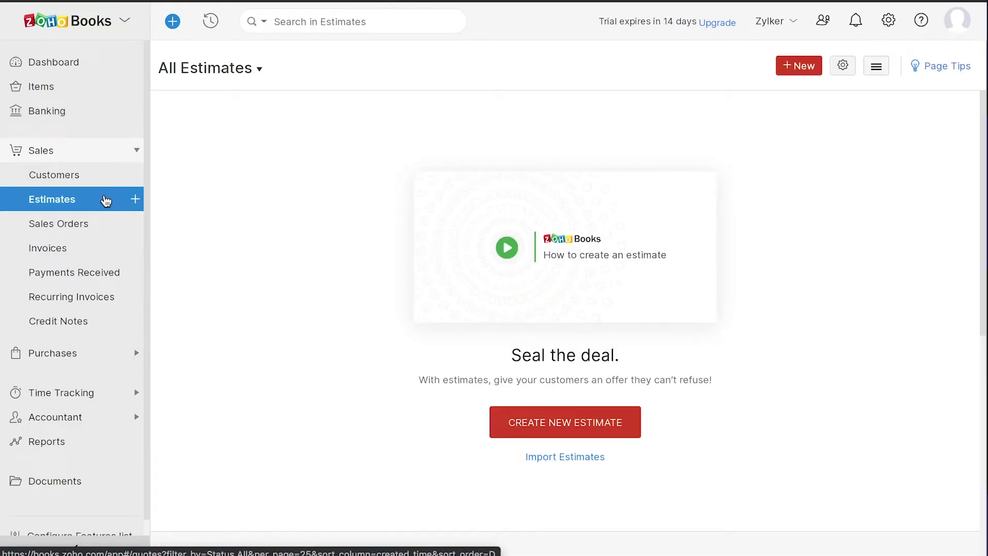
pyautogui.click(107, 223)
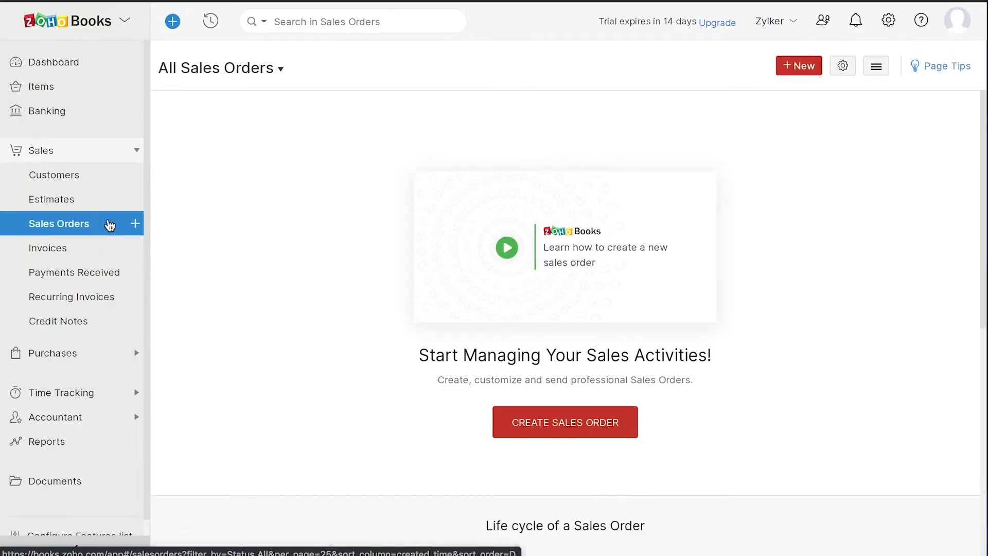
pyautogui.click(109, 249)
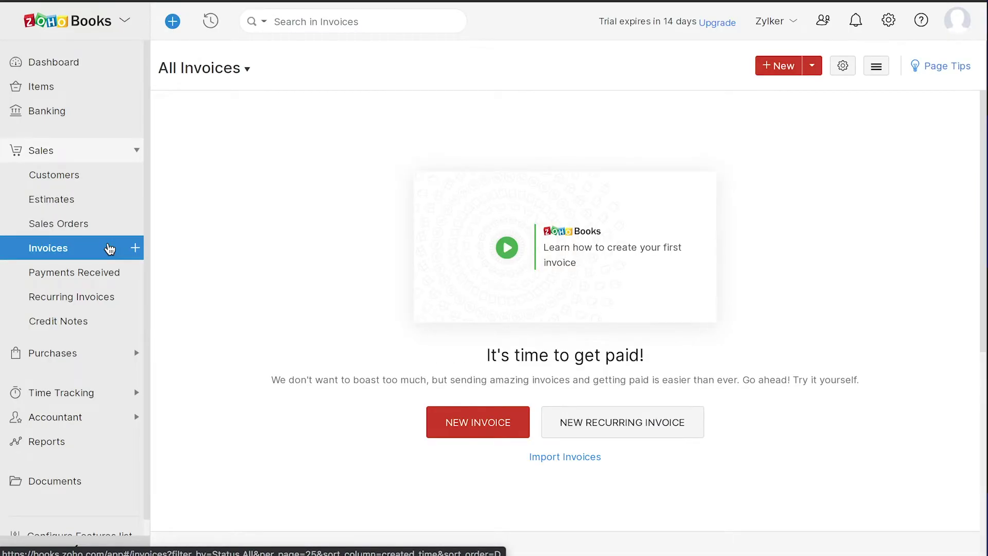
pyautogui.click(118, 274)
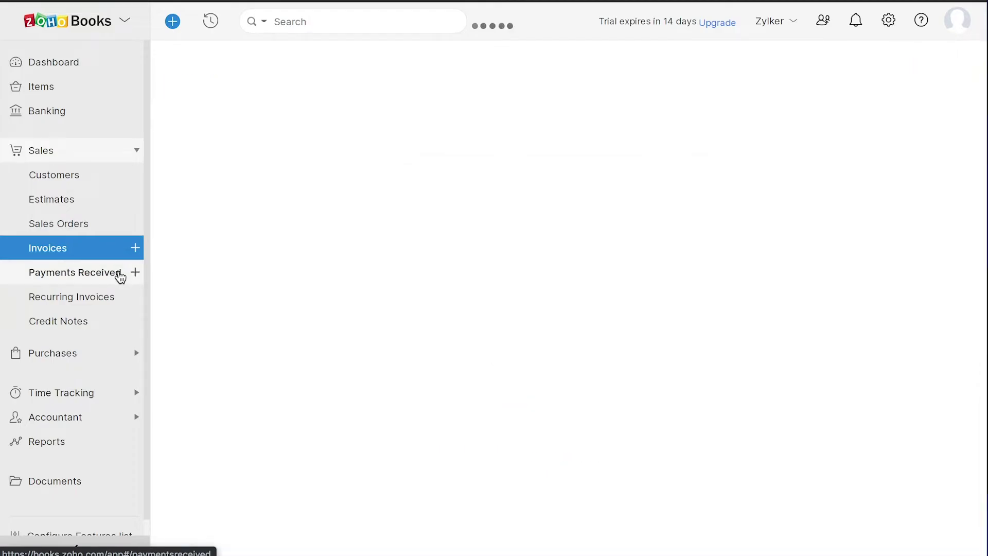
pyautogui.click(115, 297)
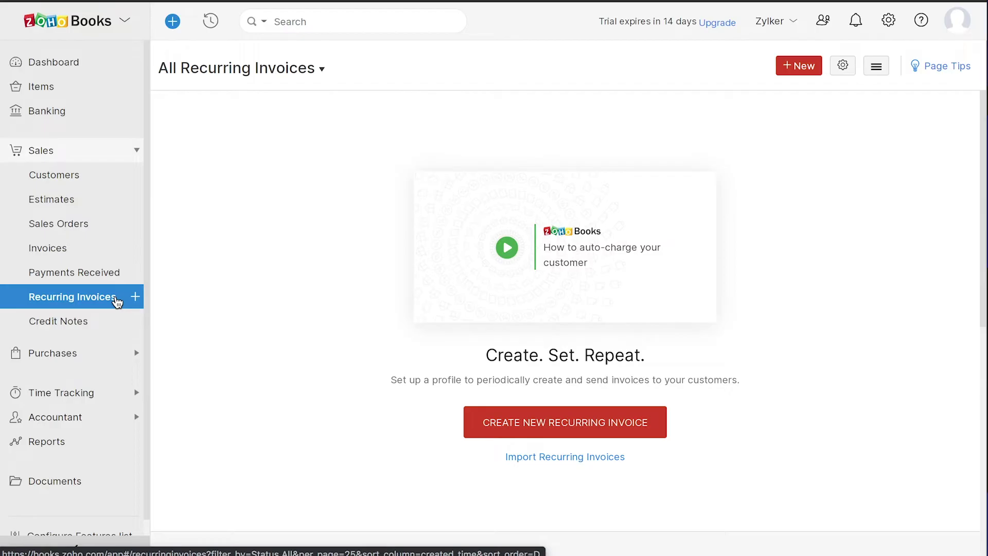
pyautogui.click(110, 326)
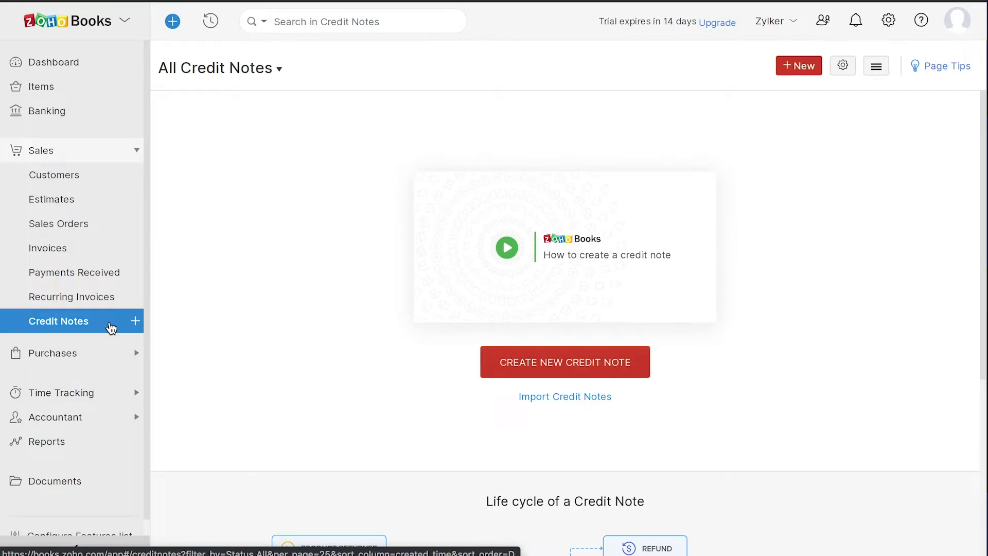
# Visit the Purchases lists: Vendors, Expenses, Recurring Expenses, Purchase Orders, Bills, Payments Made, Recurring Bills, Vendor Credits
pyautogui.click(106, 354)
pyautogui.click(119, 204)
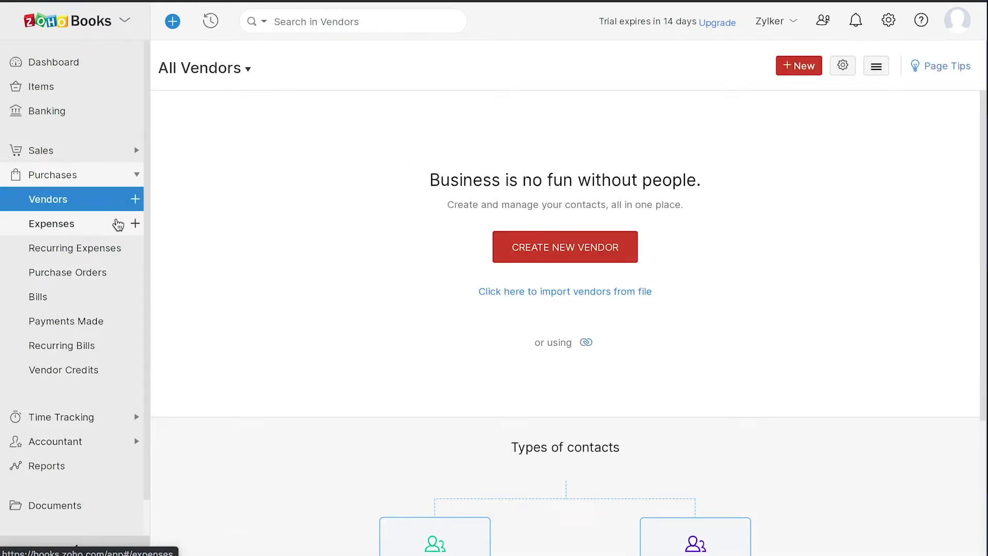
pyautogui.click(117, 223)
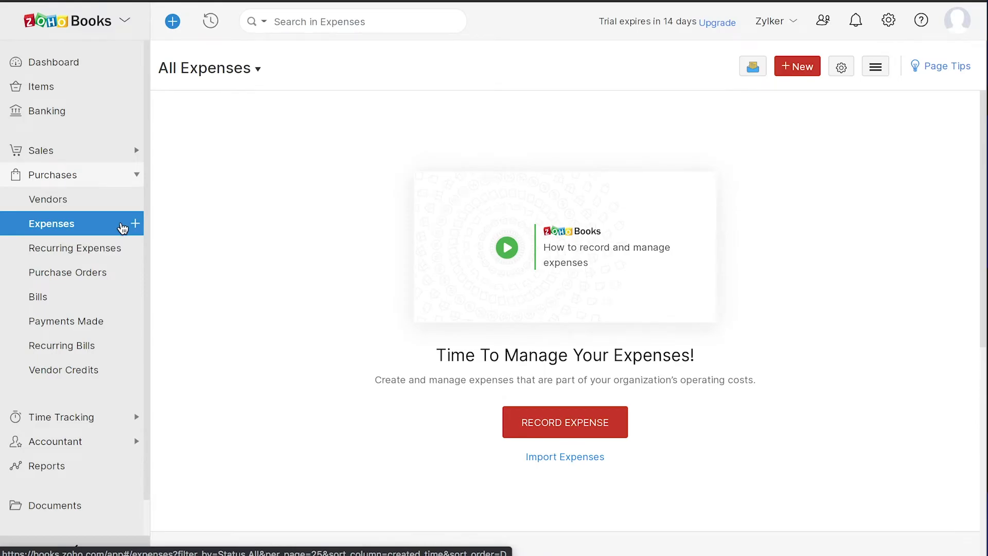
pyautogui.click(133, 249)
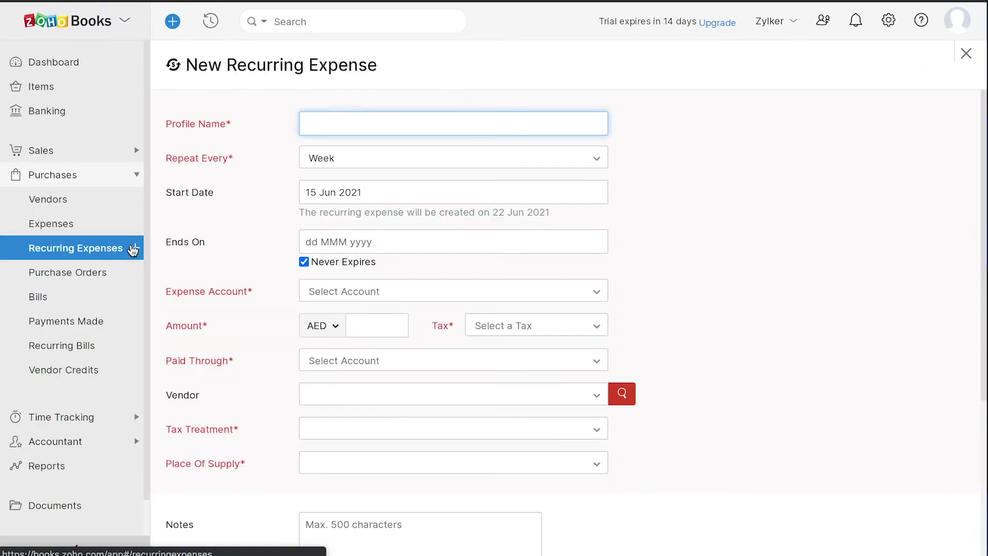
pyautogui.click(110, 274)
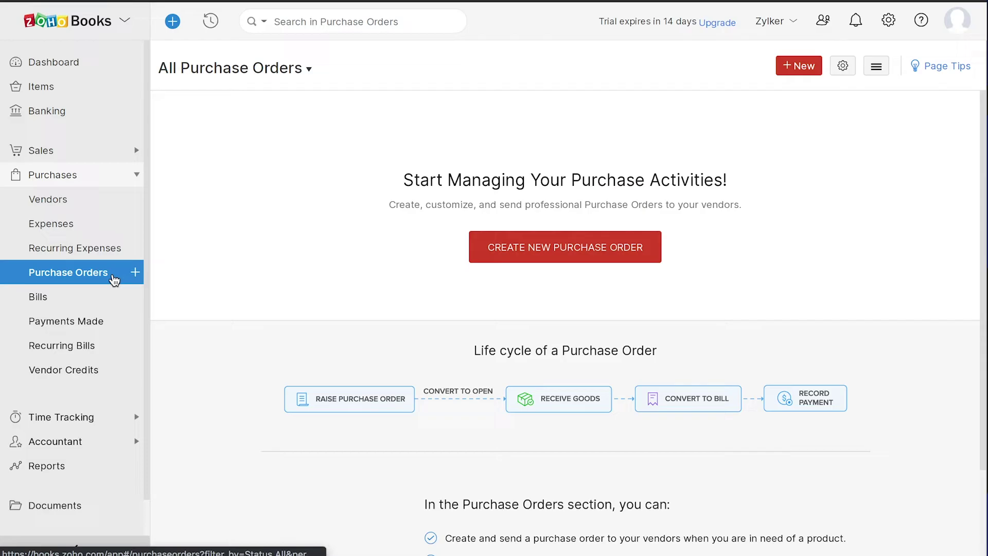
pyautogui.click(110, 297)
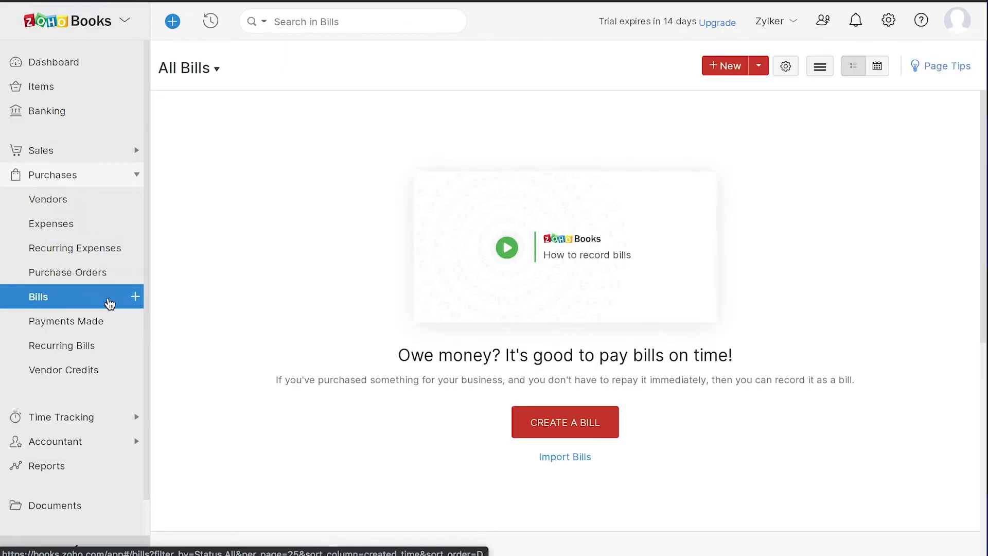
pyautogui.click(116, 322)
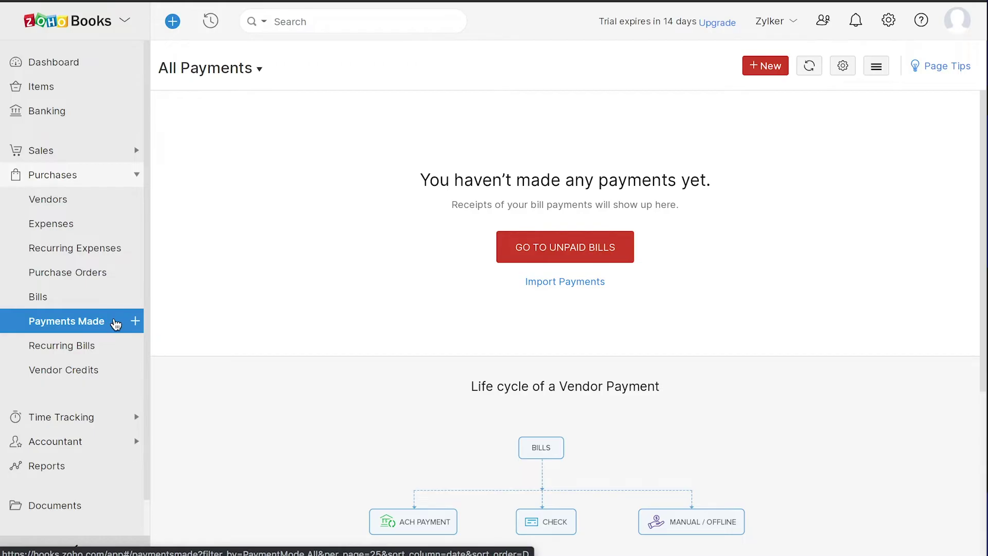
pyautogui.click(118, 348)
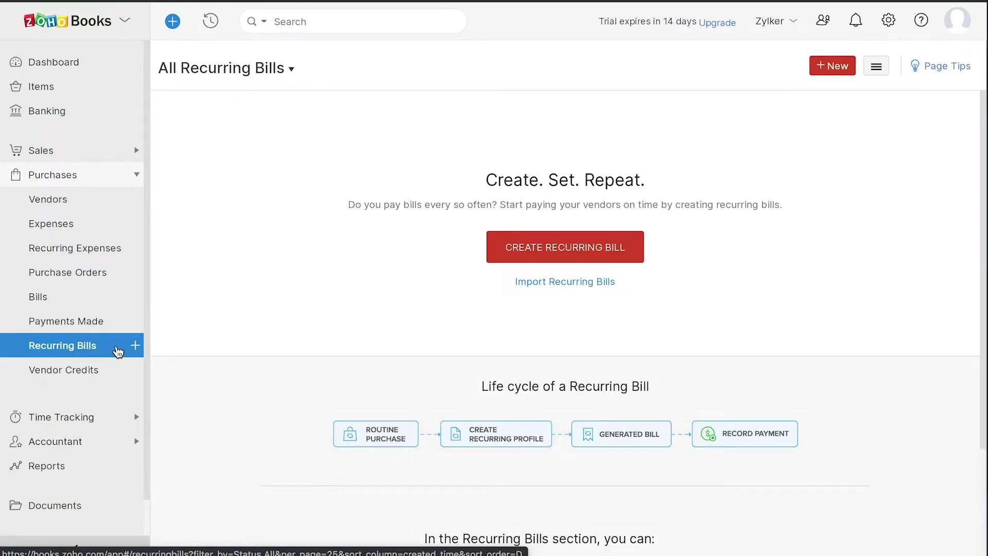
pyautogui.click(119, 372)
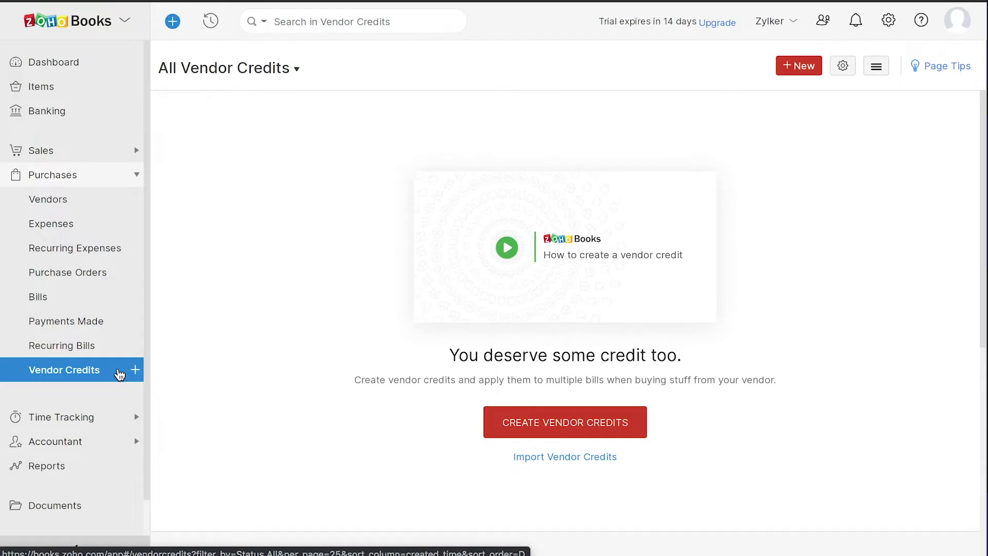
# Look at the Time Tracking Projects and Timesheet pages
pyautogui.click(97, 414)
pyautogui.click(103, 247)
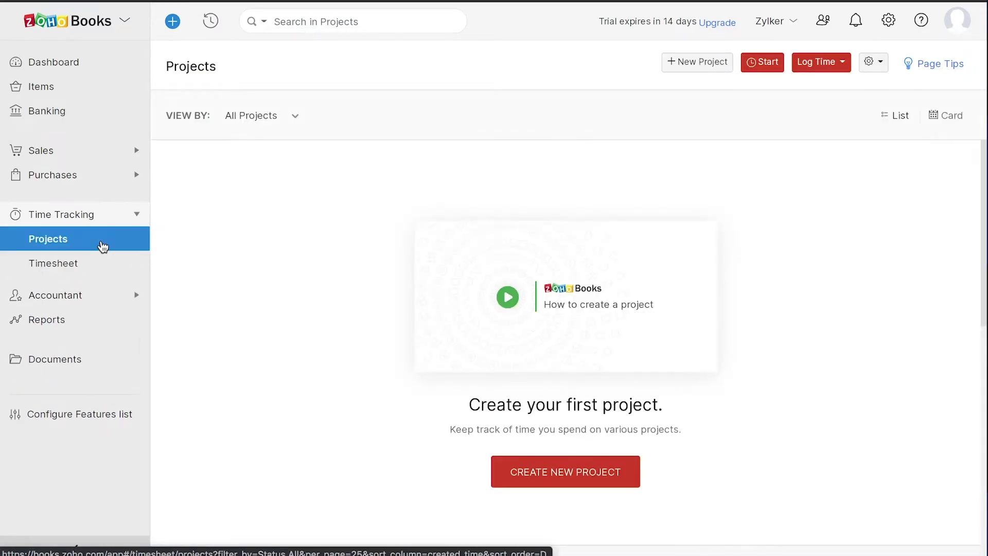
pyautogui.click(108, 263)
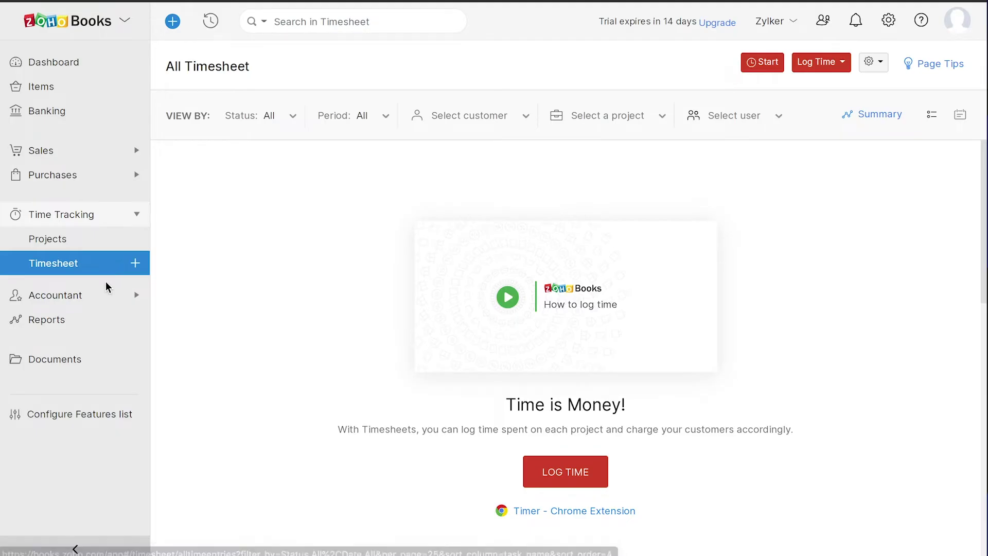
# Visit the Accountant pages: Manual Journals, Recurring Journals, Currency Adjustments, Chart of Accounts and Budgets
pyautogui.click(107, 294)
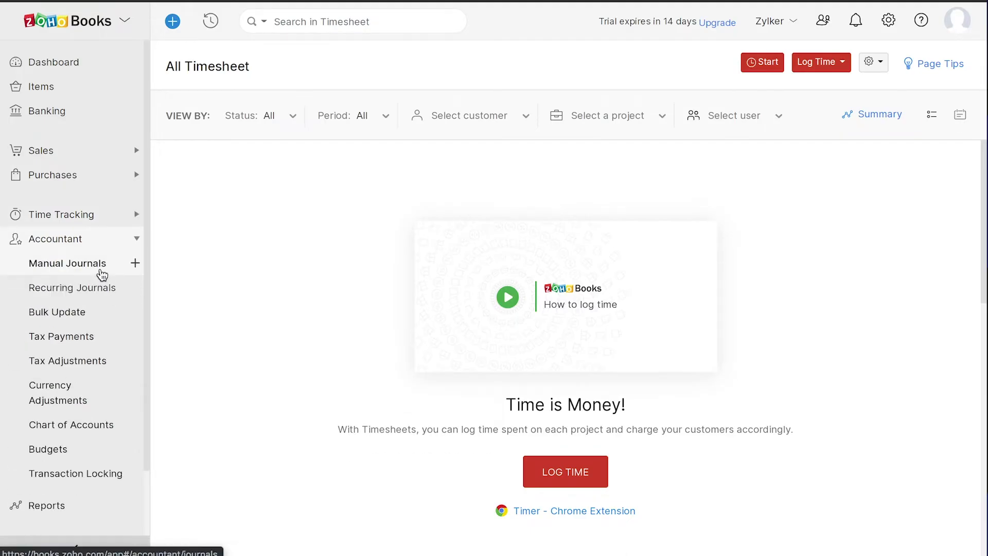
pyautogui.click(103, 273)
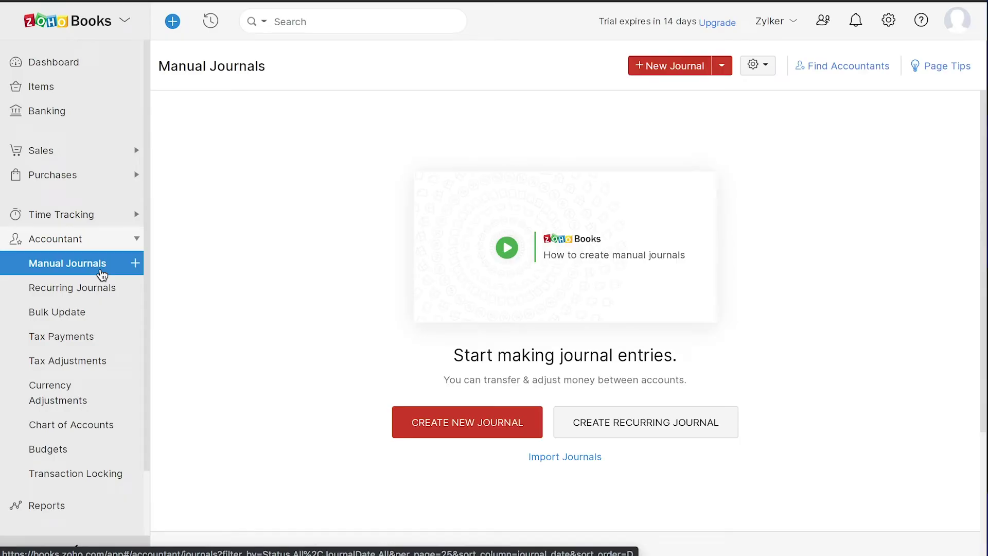
pyautogui.click(110, 289)
pyautogui.click(124, 392)
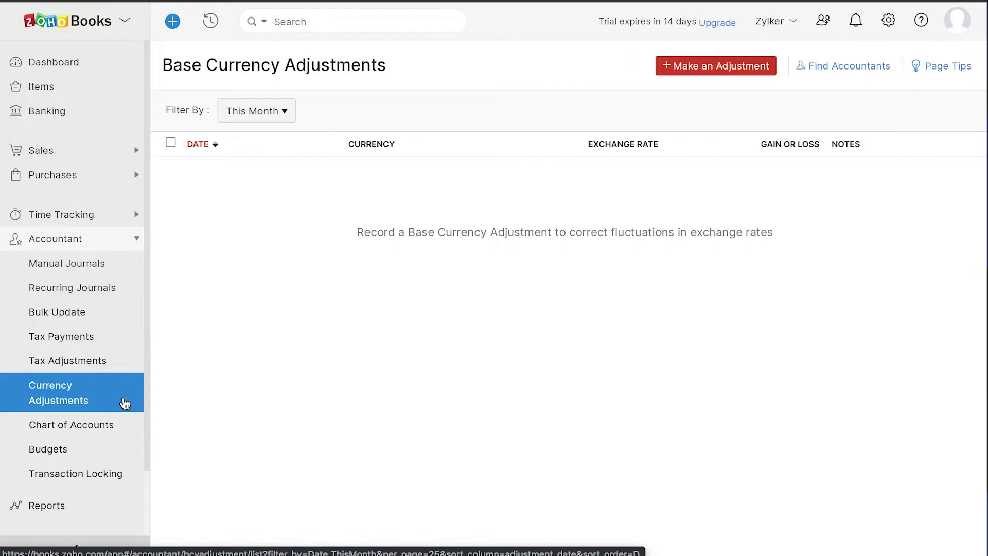
pyautogui.click(115, 429)
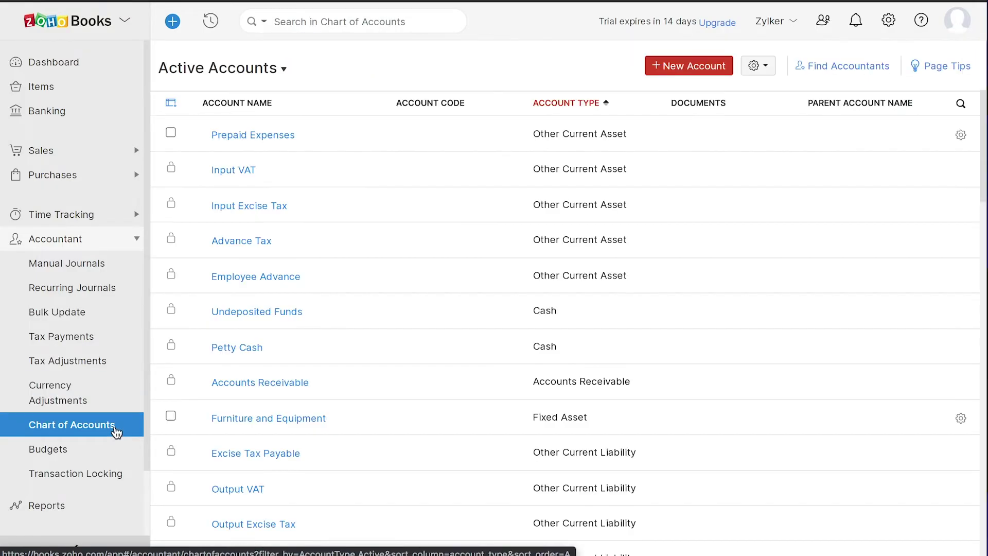
pyautogui.click(113, 454)
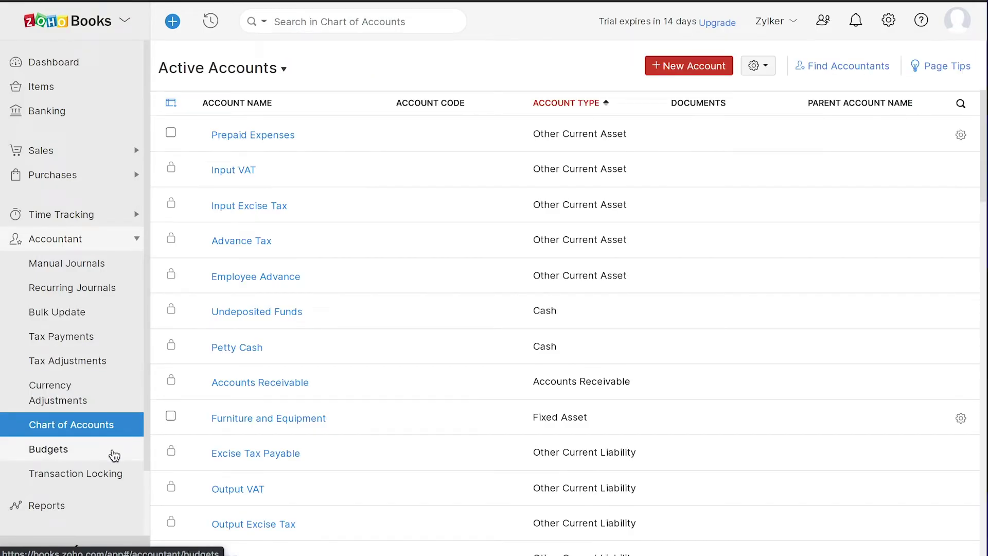
# Open the June 2021 Purchases by Vendor report from Reports and show its Export As options
pyautogui.click(110, 509)
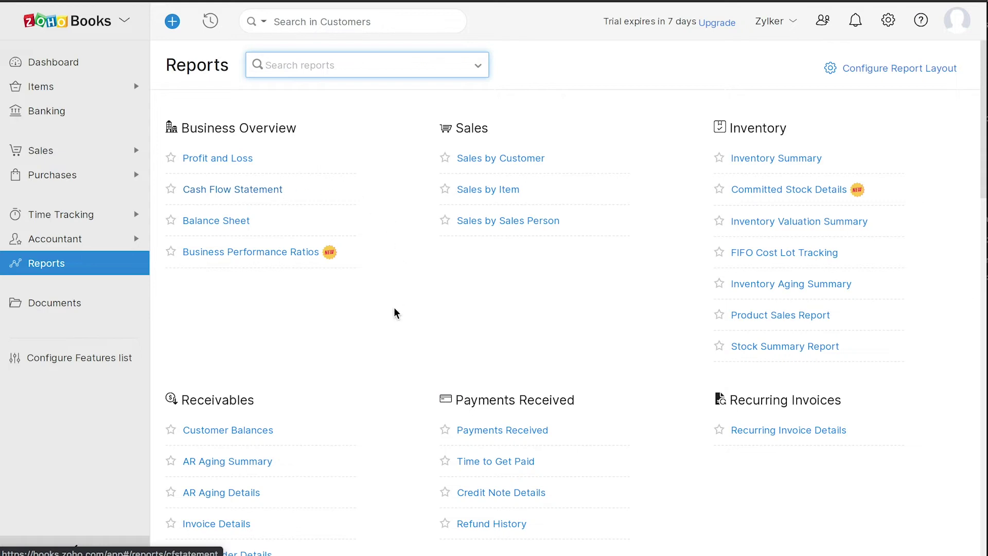
pyautogui.scroll(-8, 387, 341)
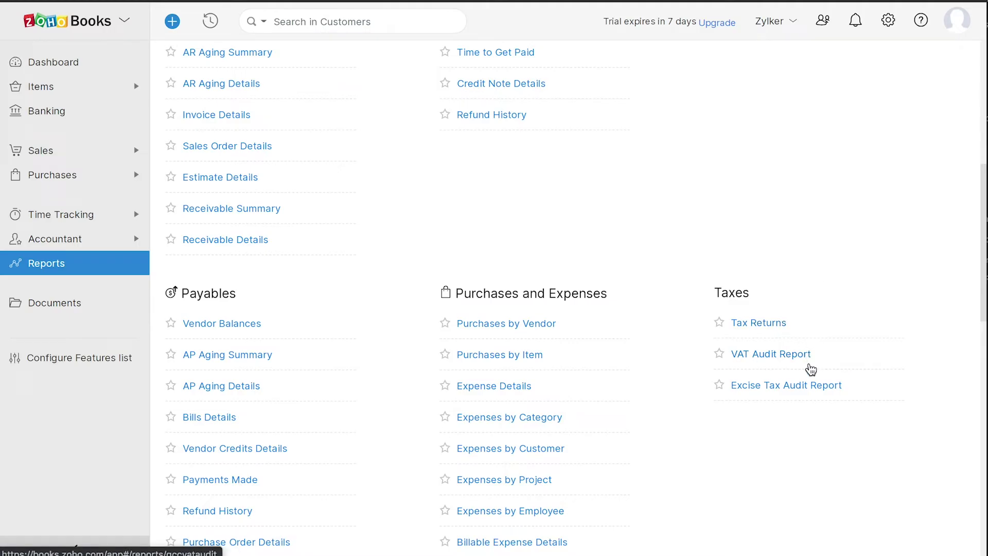
pyautogui.click(536, 323)
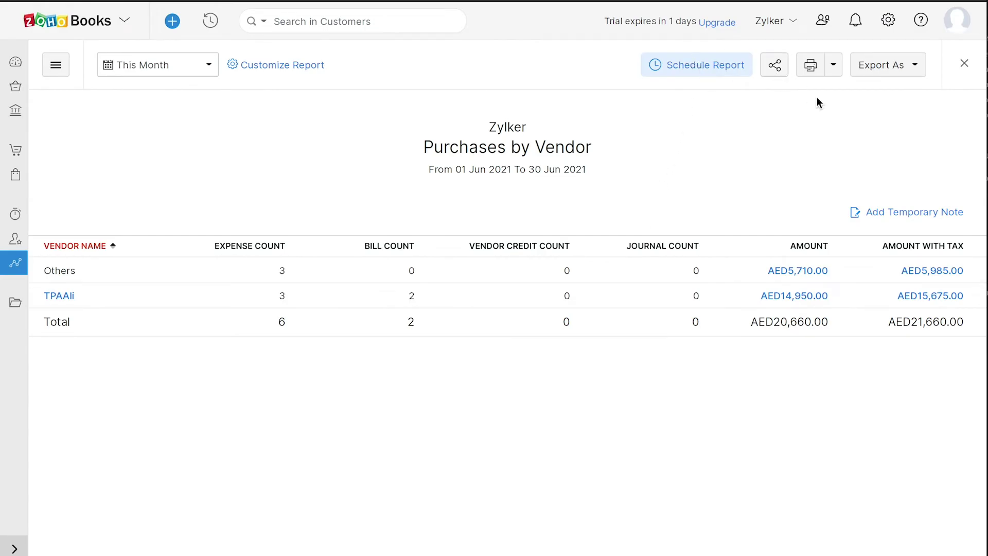
pyautogui.click(906, 69)
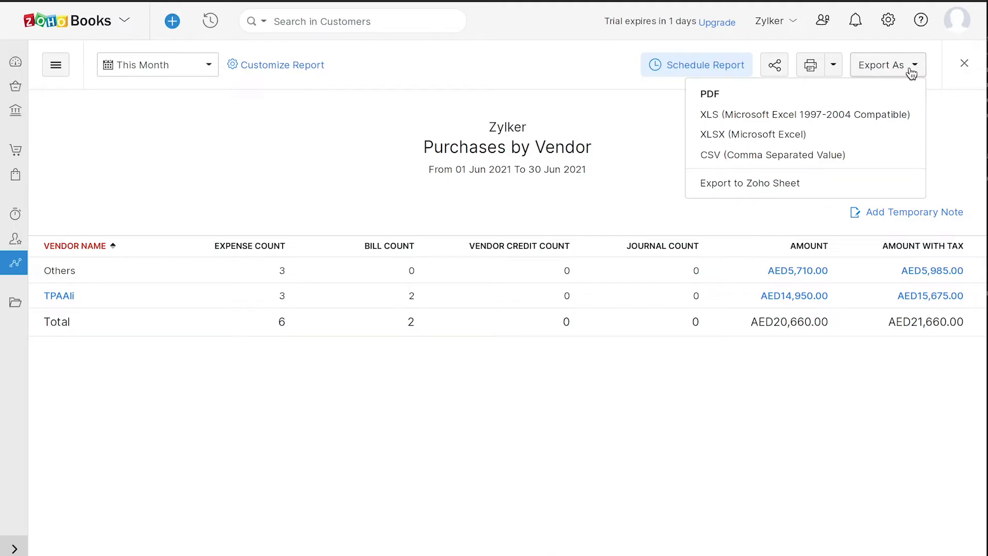
# Close the export list and feature selection window, then bring up the Settings list
pyautogui.click(941, 110)
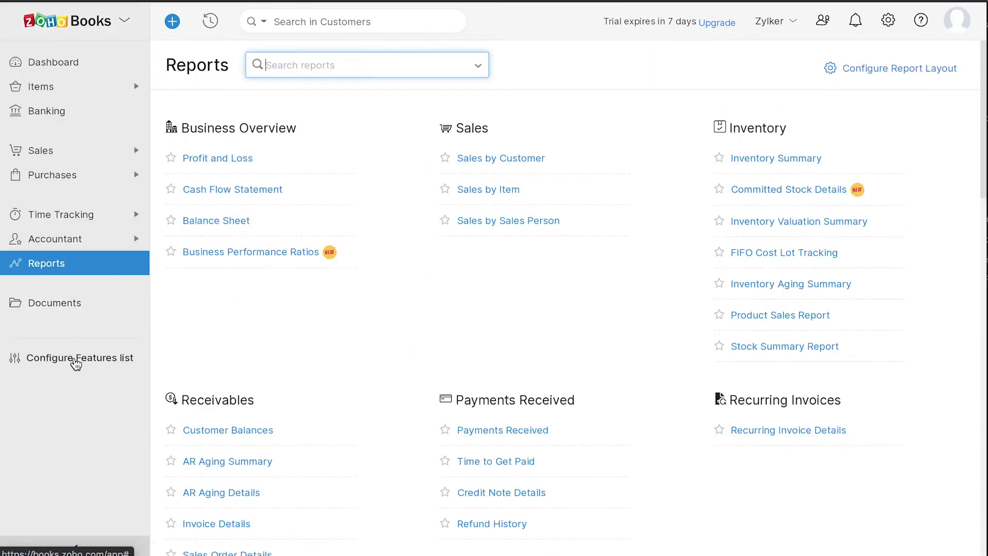
pyautogui.click(75, 358)
pyautogui.scroll(-3, 405, 378)
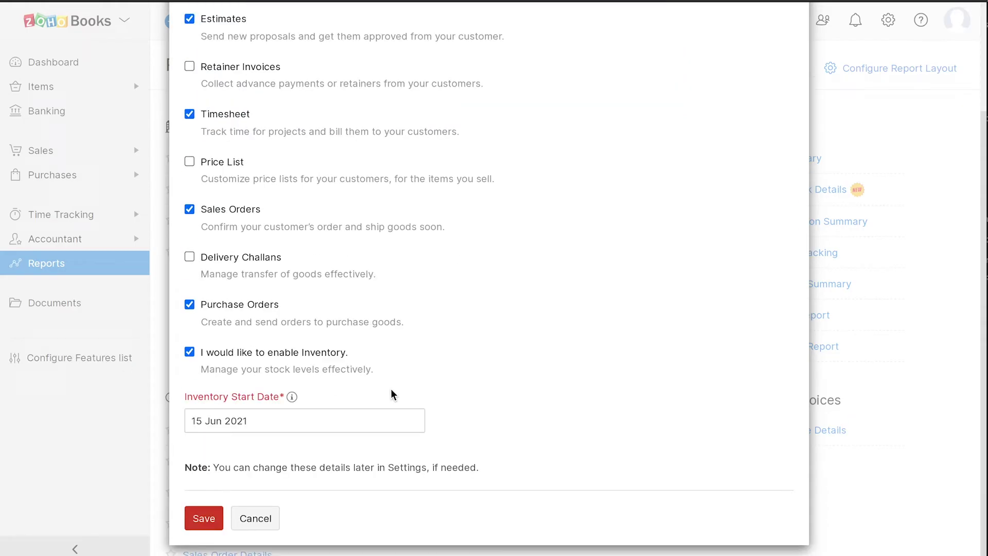
pyautogui.click(275, 516)
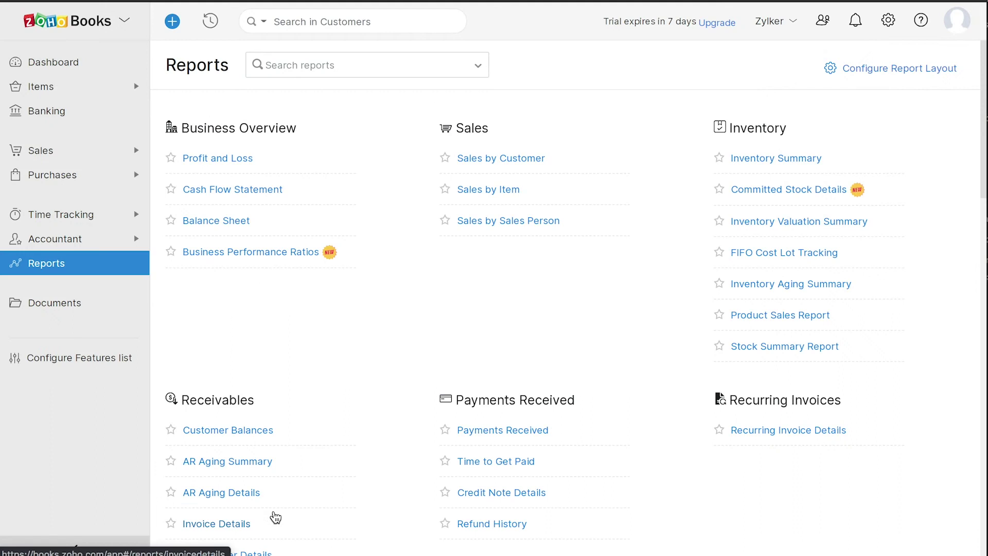
pyautogui.click(889, 22)
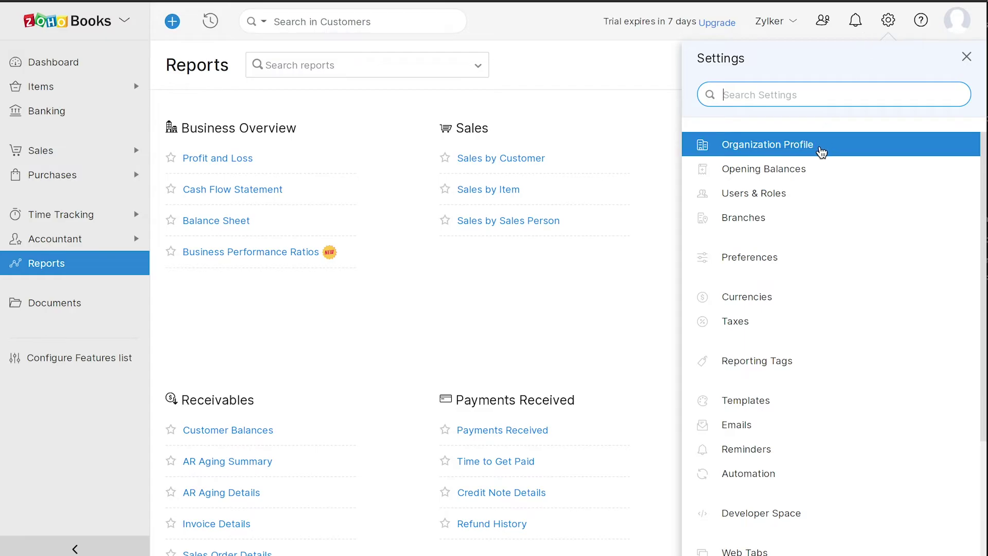
# Review the Organization Profile, keep English as the language, and return to the Settings list
pyautogui.click(820, 150)
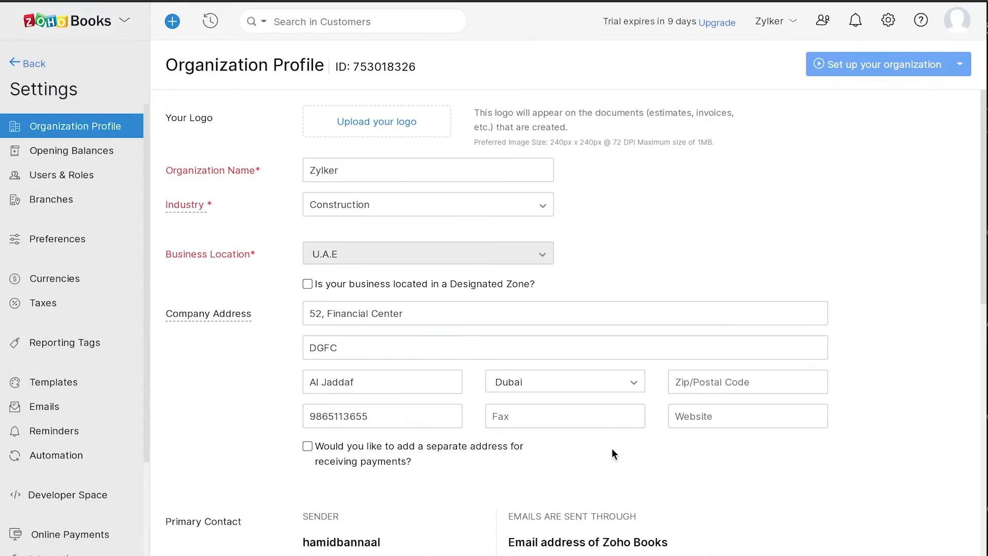
pyautogui.scroll(-10, 612, 448)
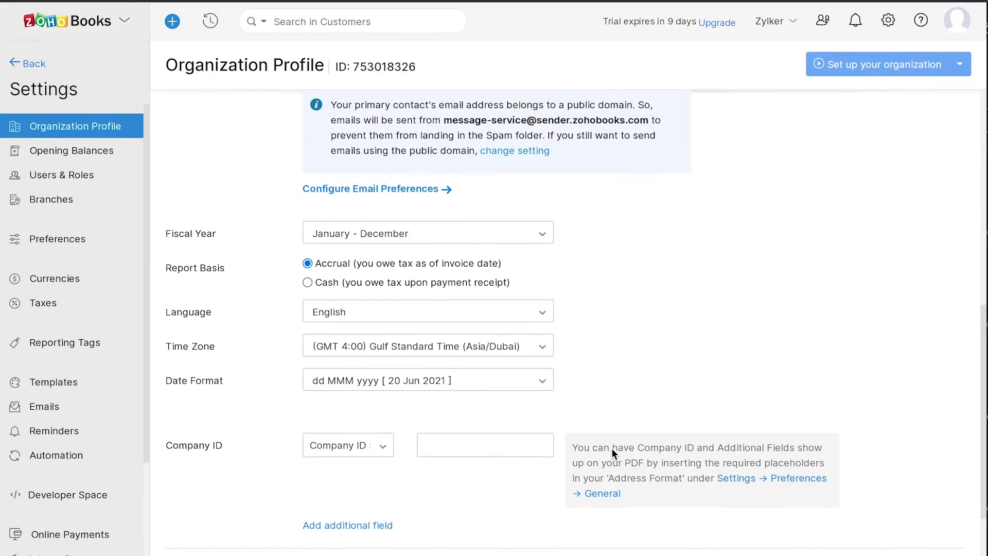
pyautogui.click(404, 248)
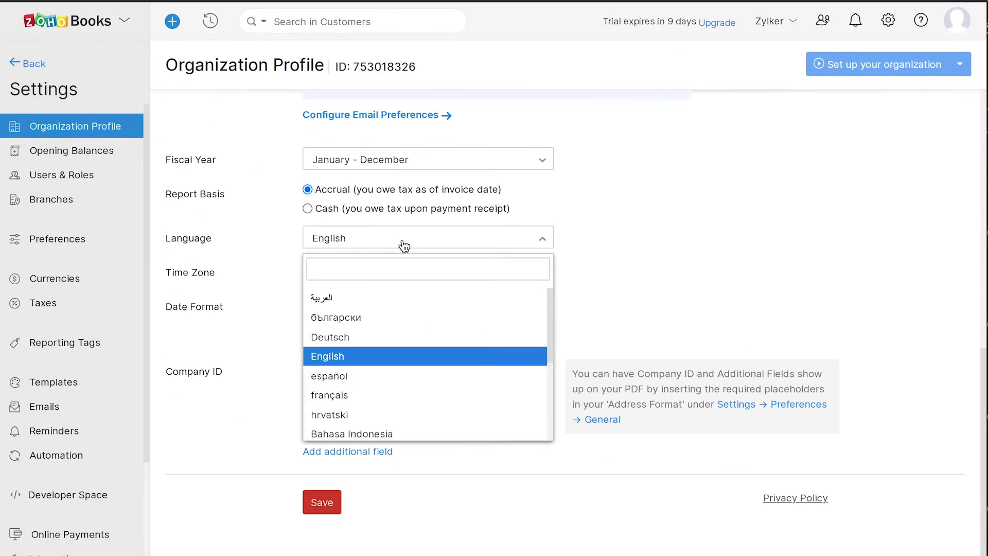
pyautogui.click(405, 246)
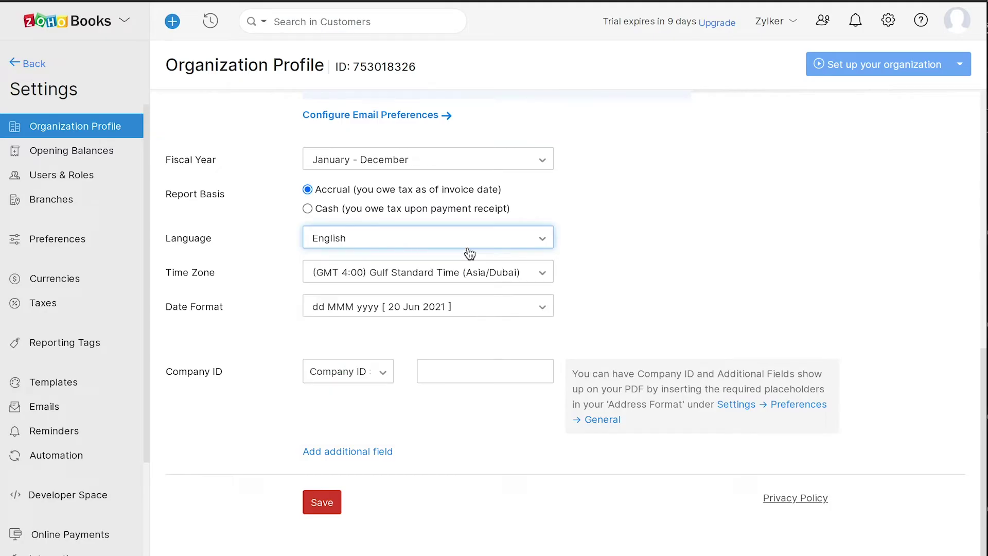
pyautogui.click(889, 20)
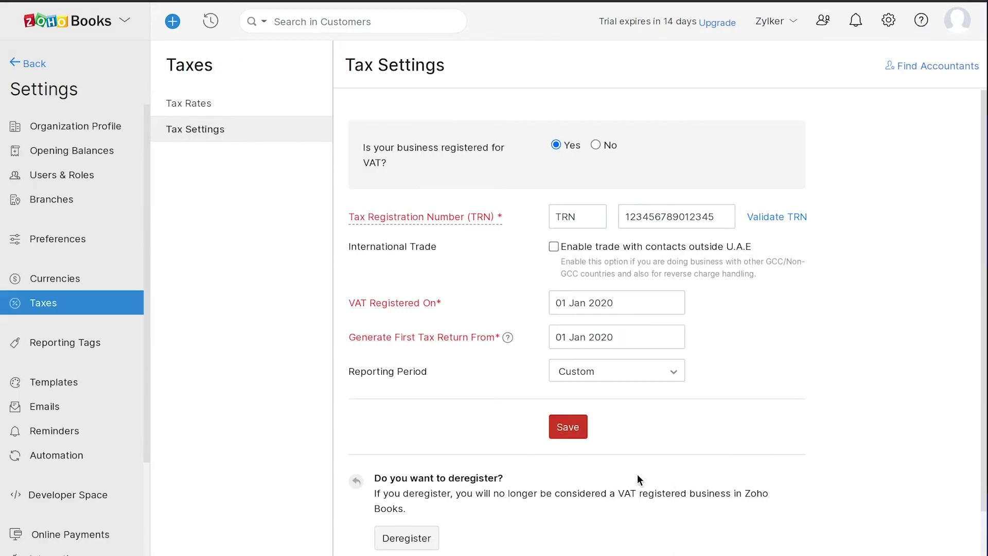
# Scroll through the Settings list, then go Back to the Dashboard
pyautogui.click(889, 21)
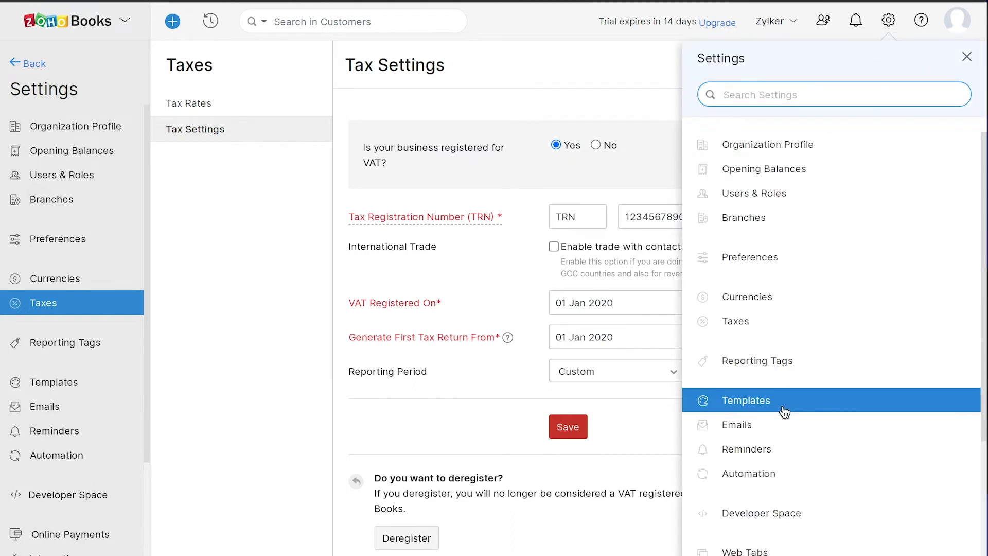
pyautogui.scroll(-3, 810, 410)
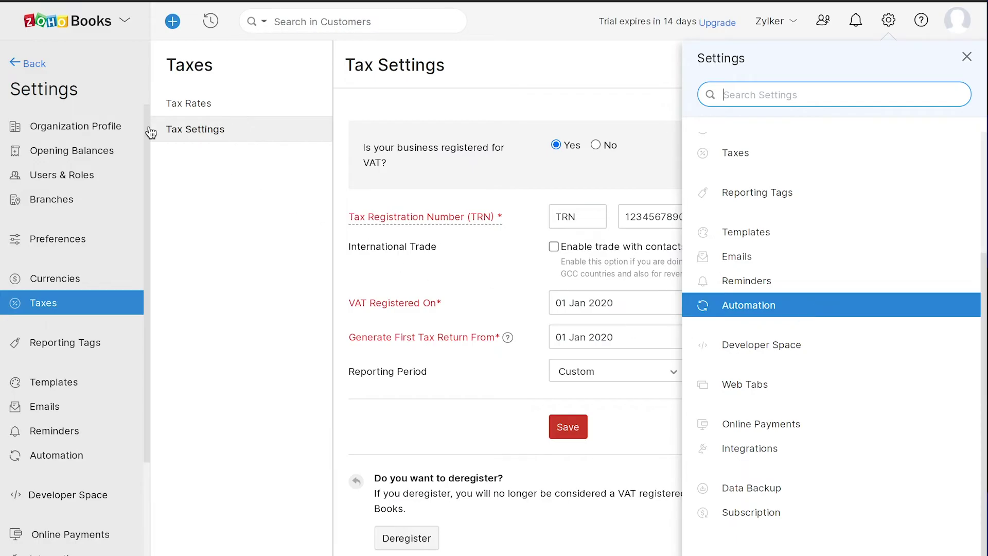
pyautogui.click(29, 64)
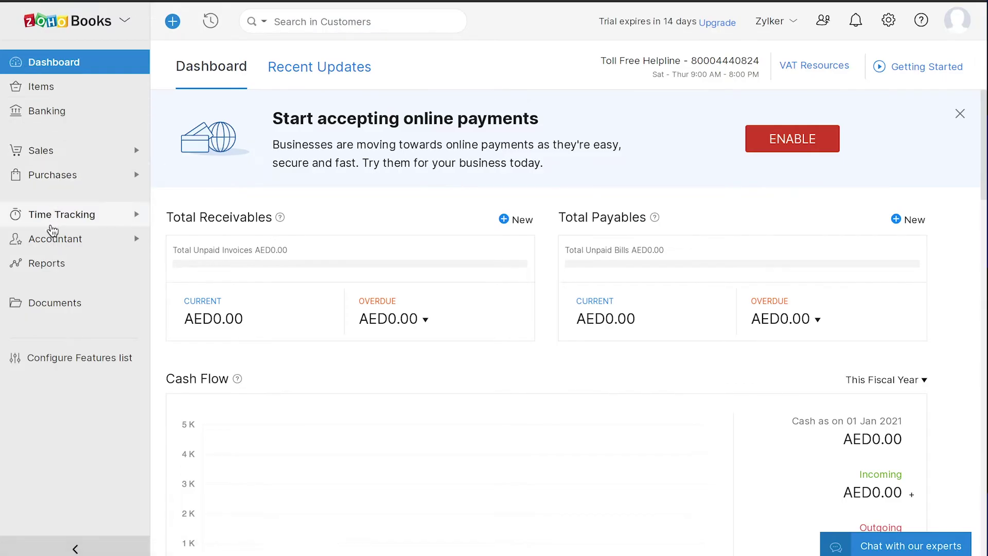
# Start a new account from Accountant > Chart of Accounts
pyautogui.click(54, 239)
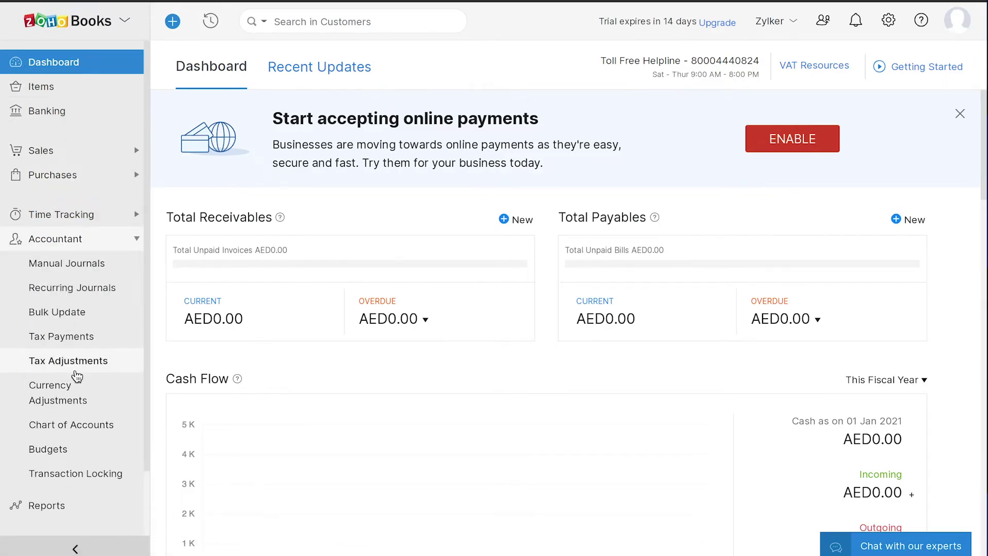
pyautogui.click(79, 430)
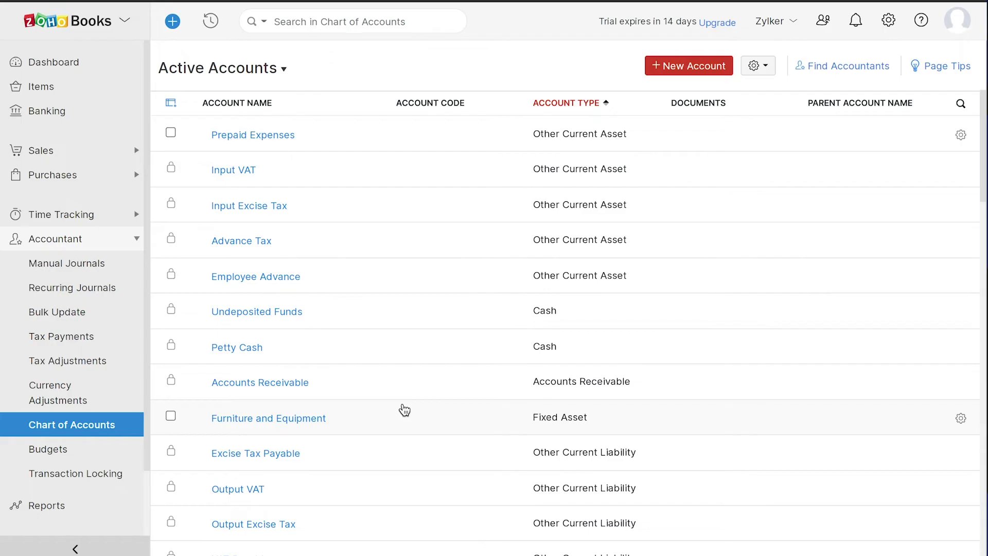
pyautogui.click(692, 67)
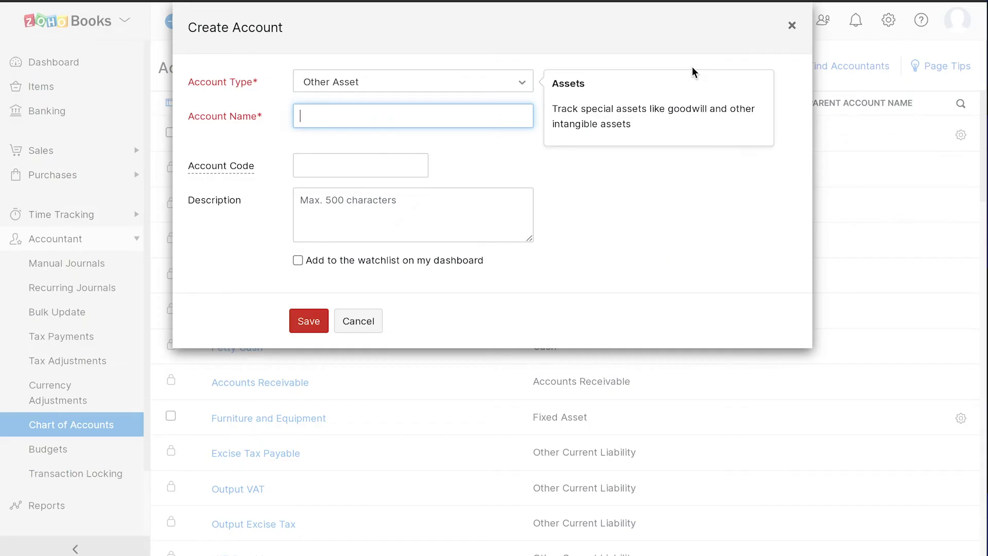
# Save an Other Asset account 'Goodwill', code A0001, described 'Tracks the provided goodwill'
pyautogui.click(453, 84)
pyautogui.click(408, 91)
pyautogui.click(319, 117)
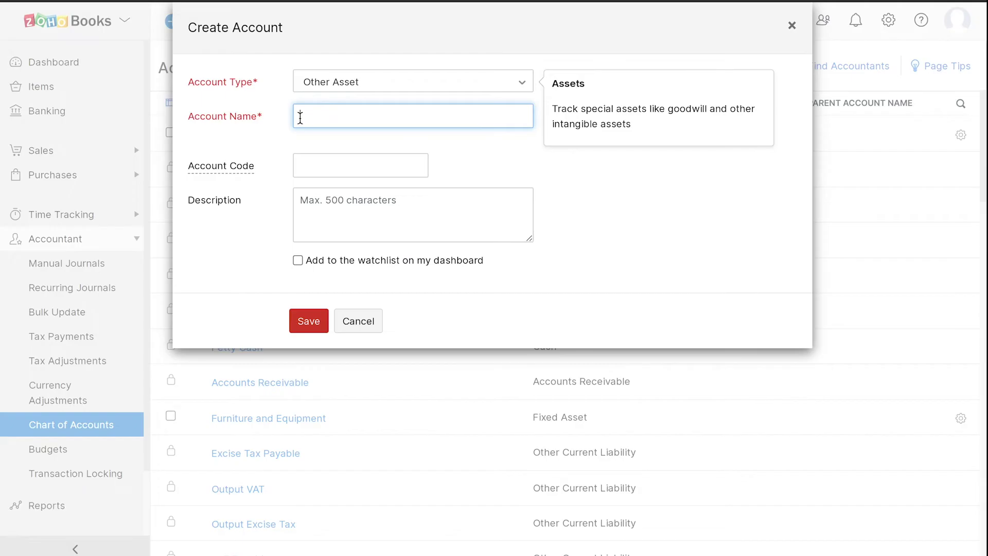
pyautogui.write('Goodwill')
pyautogui.click(304, 164)
pyautogui.write('A0001')
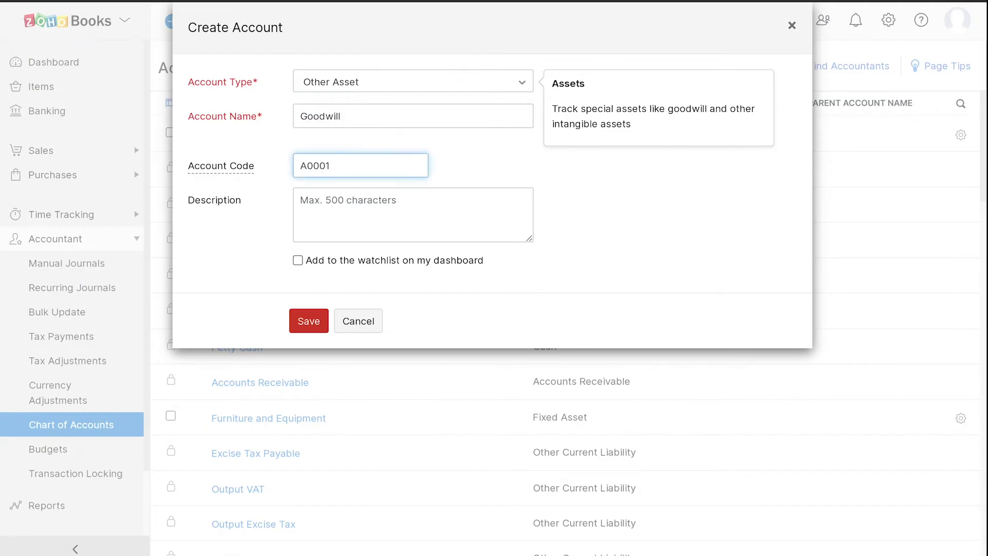
pyautogui.click(302, 202)
pyautogui.write('Tracks the provided goodwill')
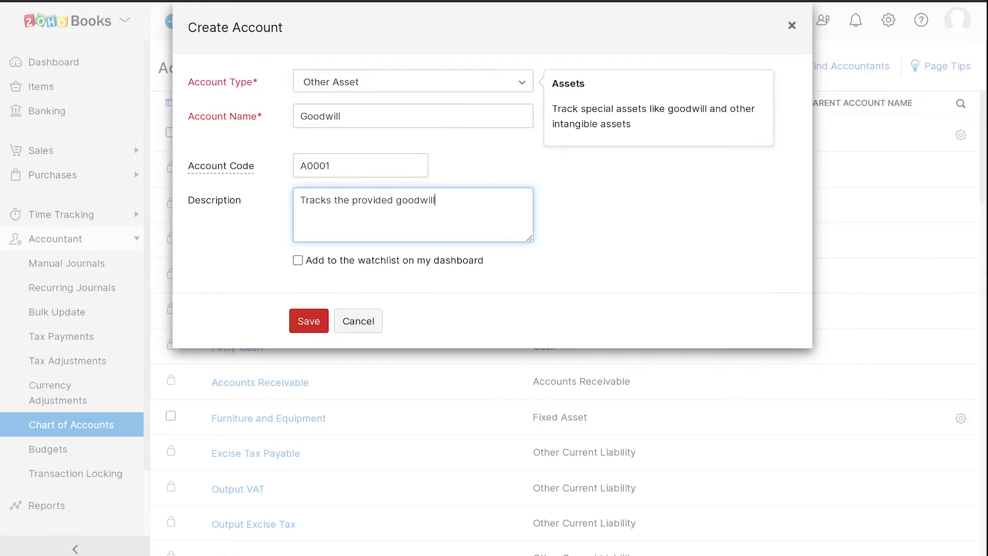
pyautogui.click(300, 322)
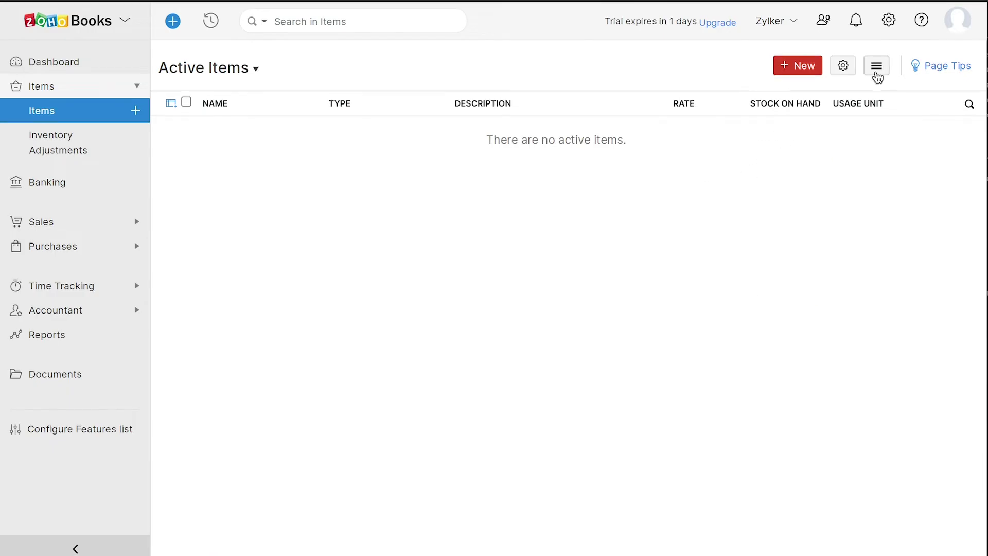
# Choose Import Items from the Items list options menu
pyautogui.click(876, 65)
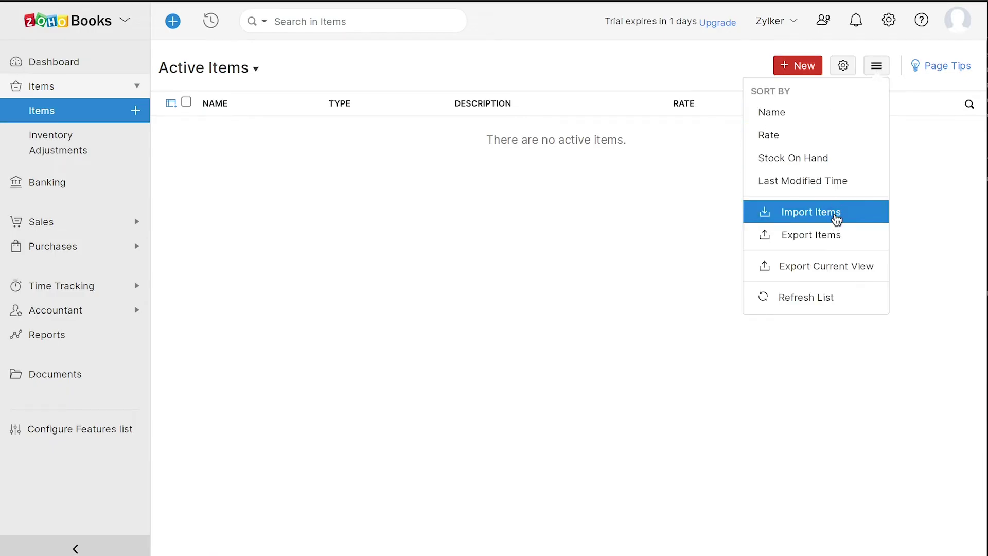
pyautogui.click(836, 218)
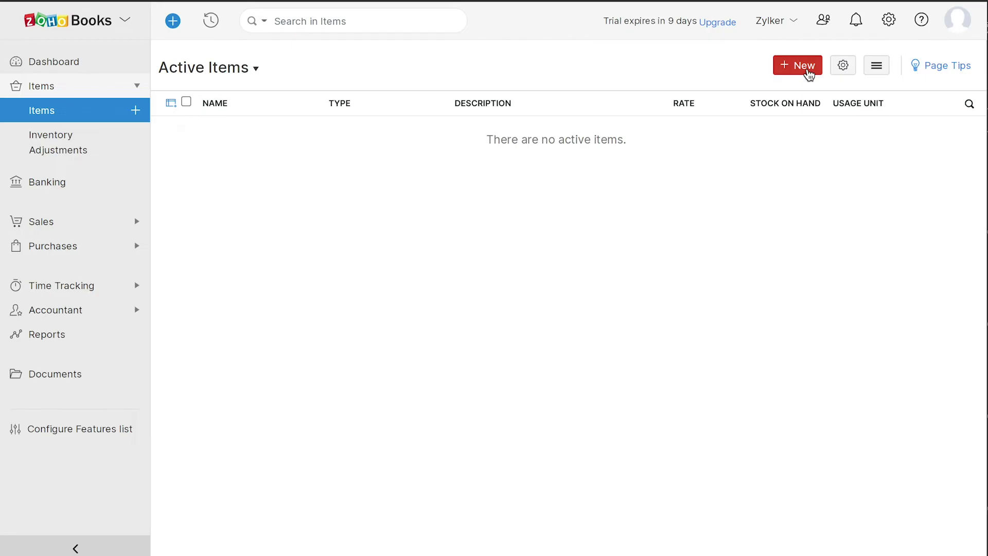
# Start a new item 'MacBook Pro' in pcs, selling price 7500 and cost price 7000
pyautogui.click(797, 65)
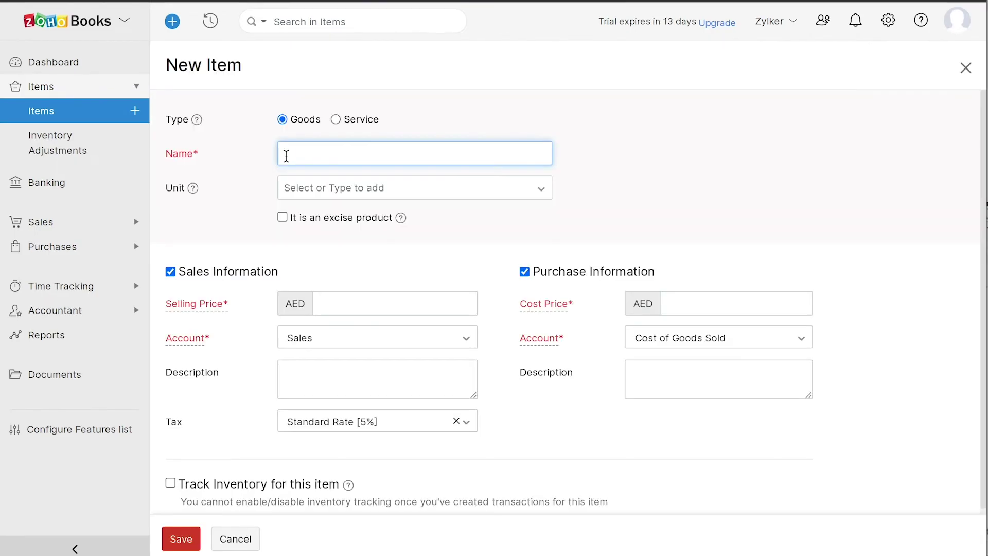
pyautogui.write('MacBook Pro')
pyautogui.click(301, 186)
pyautogui.scroll(-2, 309, 299)
pyautogui.click(301, 342)
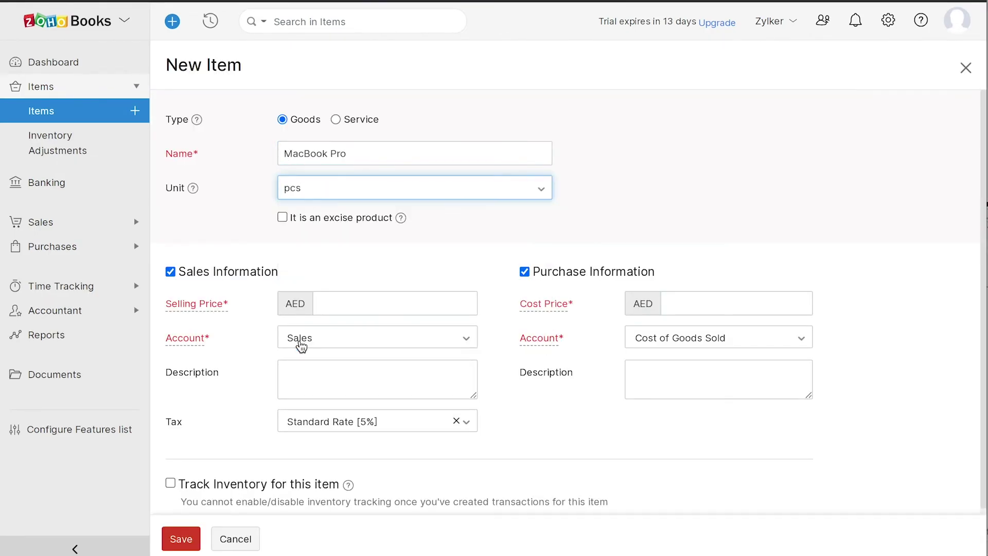
pyautogui.click(320, 309)
pyautogui.write('7500')
pyautogui.press('Tab')
pyautogui.write('7000')
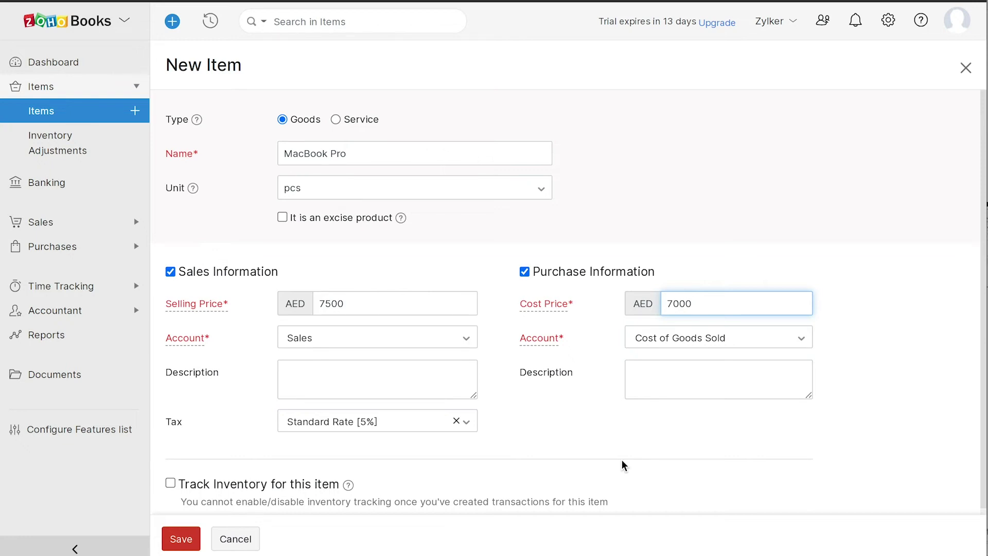
# Track inventory in Inventory Asset with opening stock 1000 at 7000, and save the item
pyautogui.scroll(-1, 623, 466)
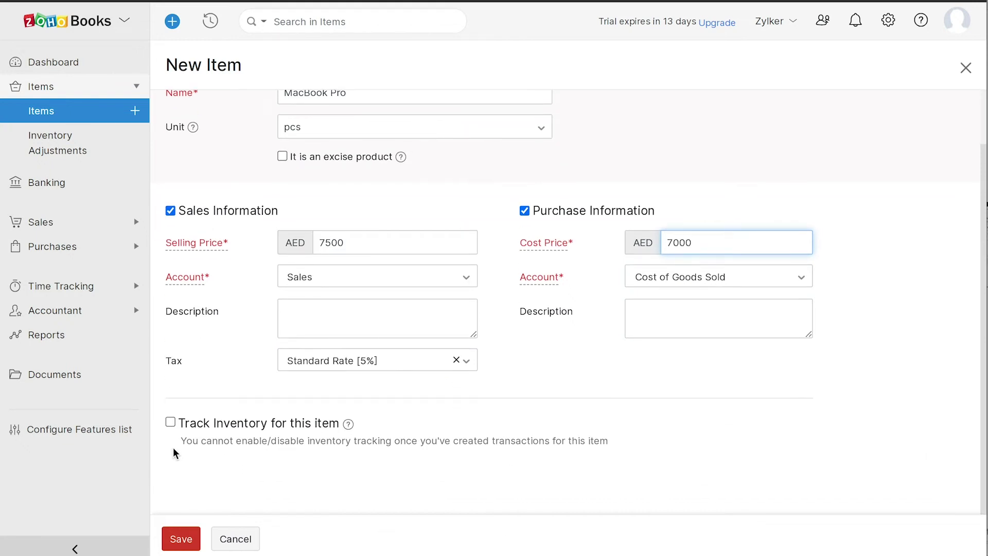
pyautogui.click(171, 423)
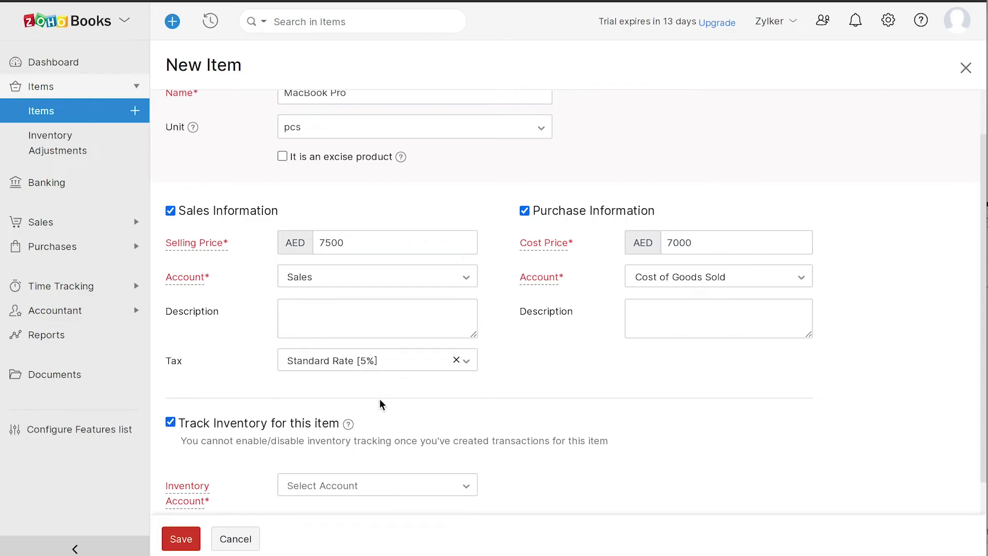
pyautogui.scroll(-2, 496, 447)
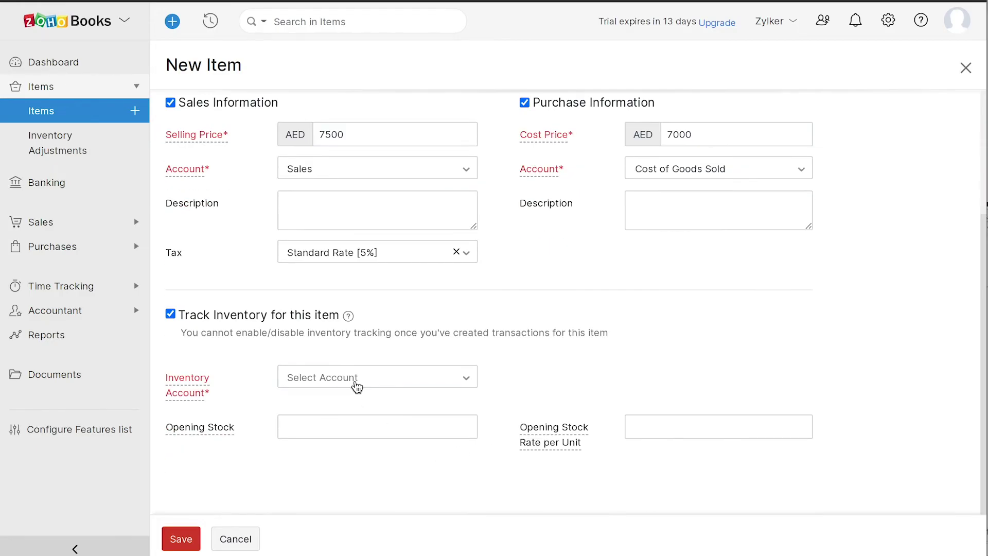
pyautogui.click(356, 385)
pyautogui.click(356, 456)
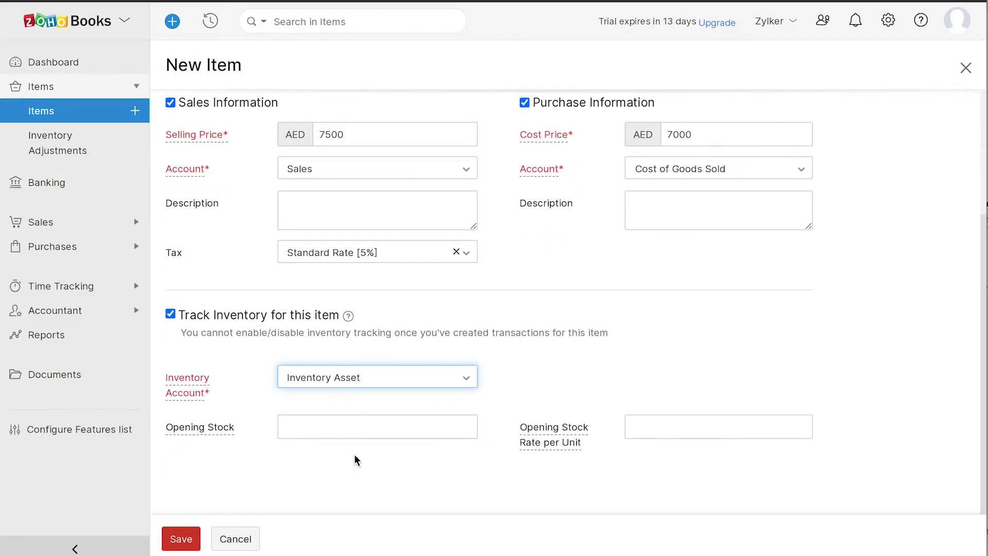
pyautogui.click(287, 426)
pyautogui.write('1000')
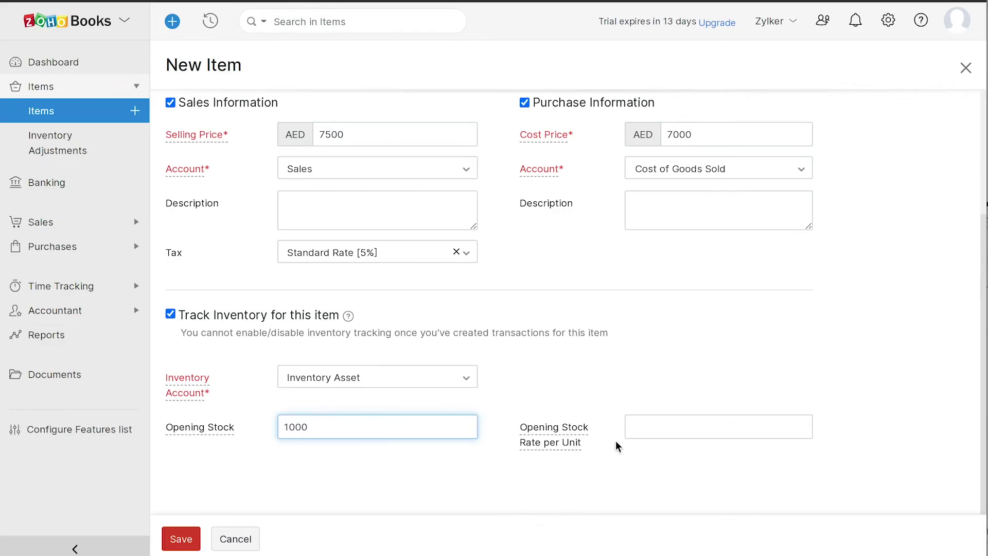
pyautogui.click(631, 425)
pyautogui.write('7000')
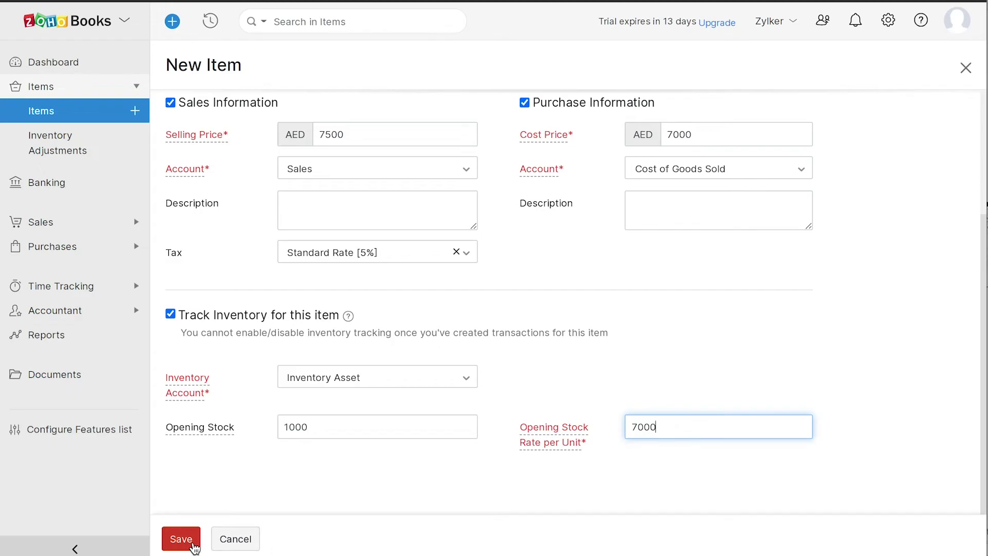
pyautogui.click(194, 544)
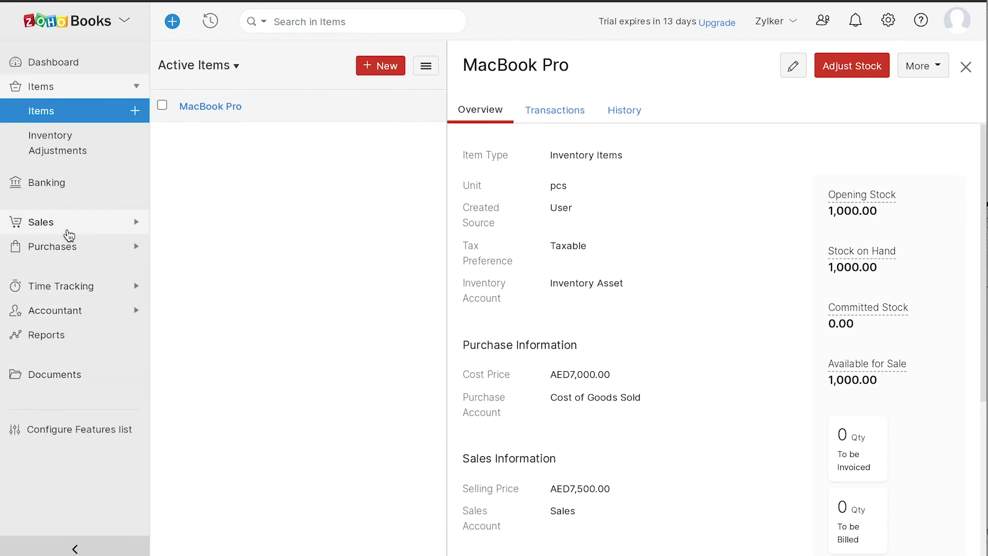
# Expand Sales in the sidebar and go to the Customers list
pyautogui.click(64, 227)
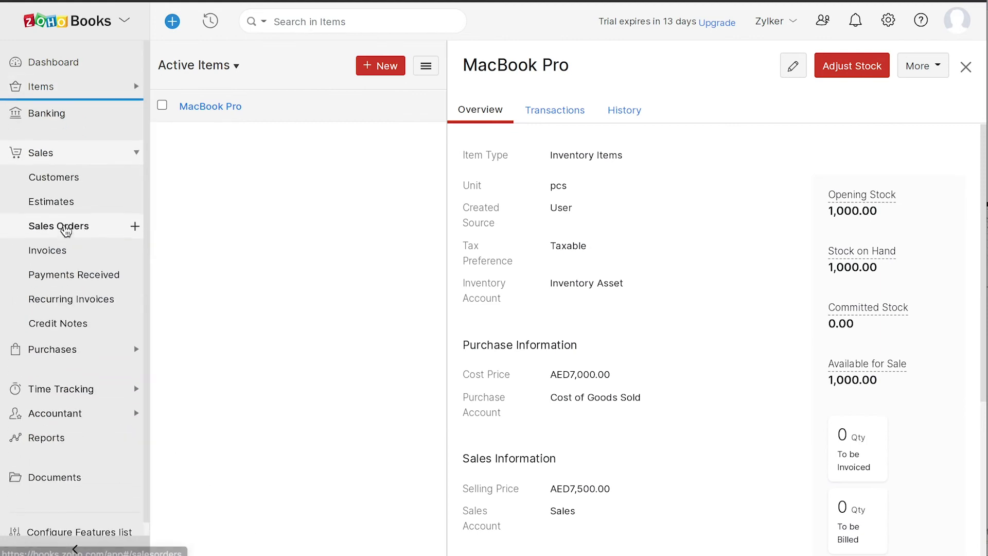
pyautogui.click(55, 180)
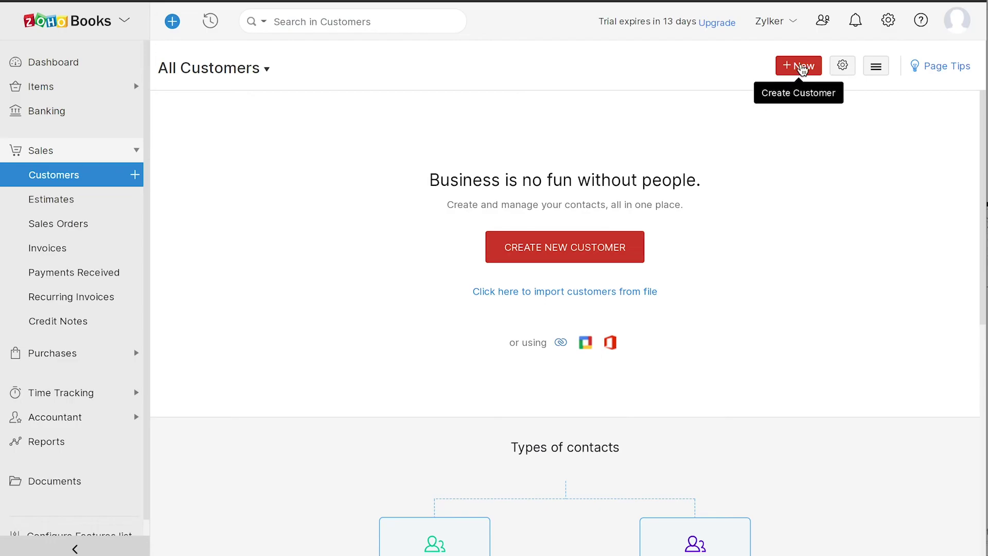
# Fill a new customer with company APT, the contact's display name, e-mail and phone numbers
pyautogui.click(802, 70)
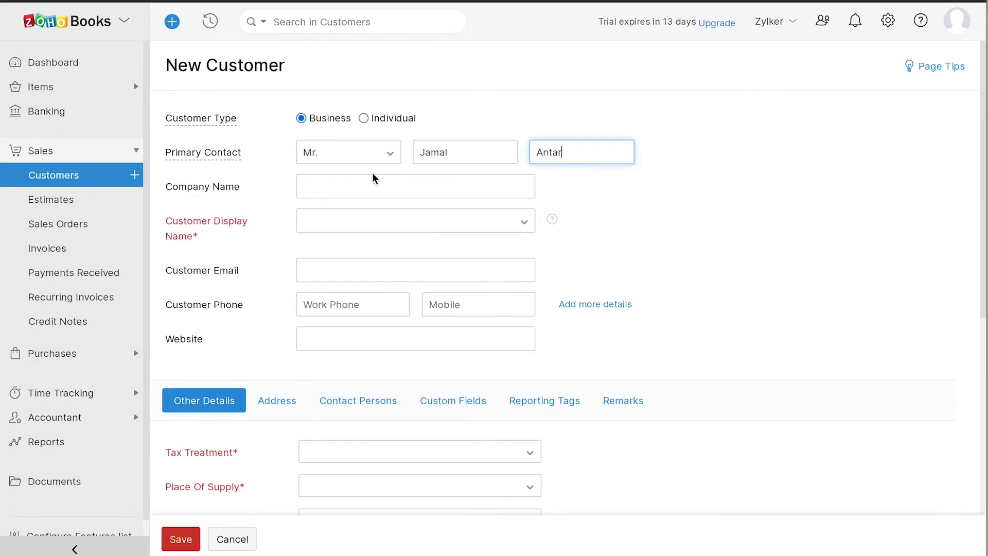
pyautogui.click(309, 186)
pyautogui.write('APT')
pyautogui.click(307, 222)
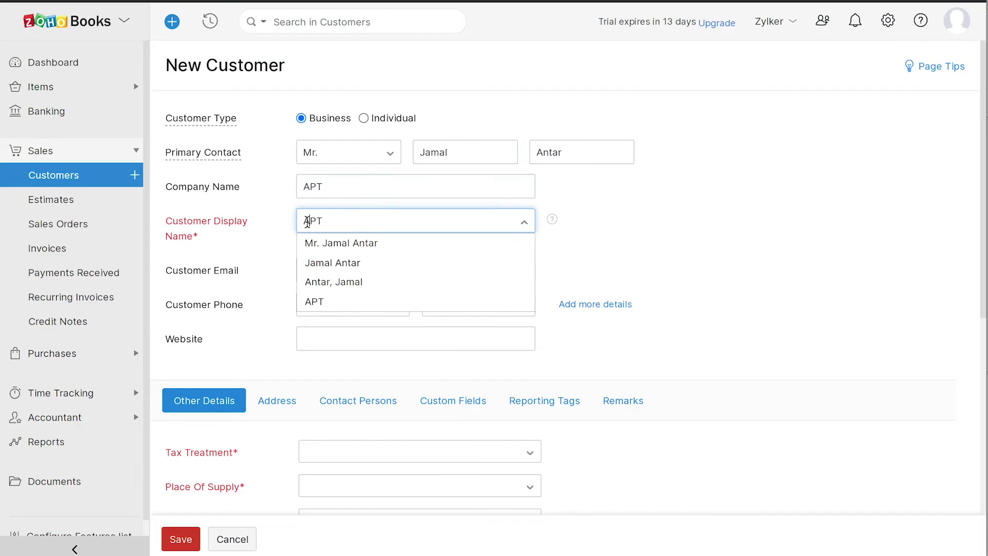
pyautogui.write('Jamal')
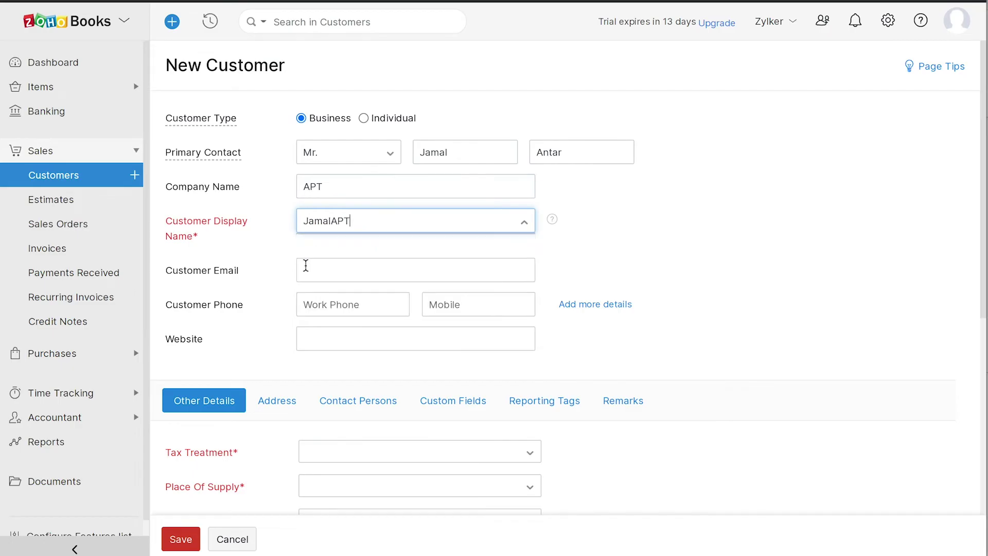
pyautogui.click(305, 269)
pyautogui.click(307, 297)
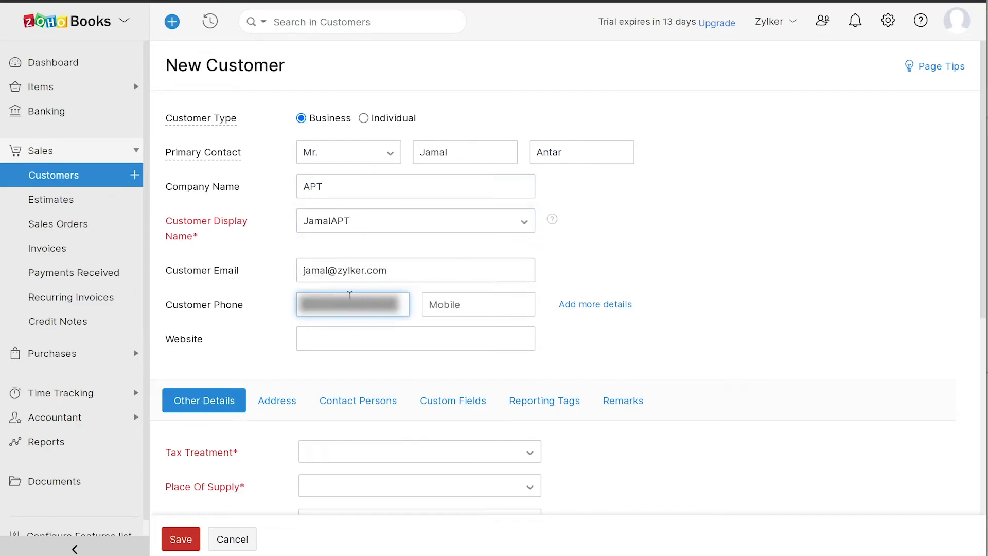
pyautogui.click(425, 307)
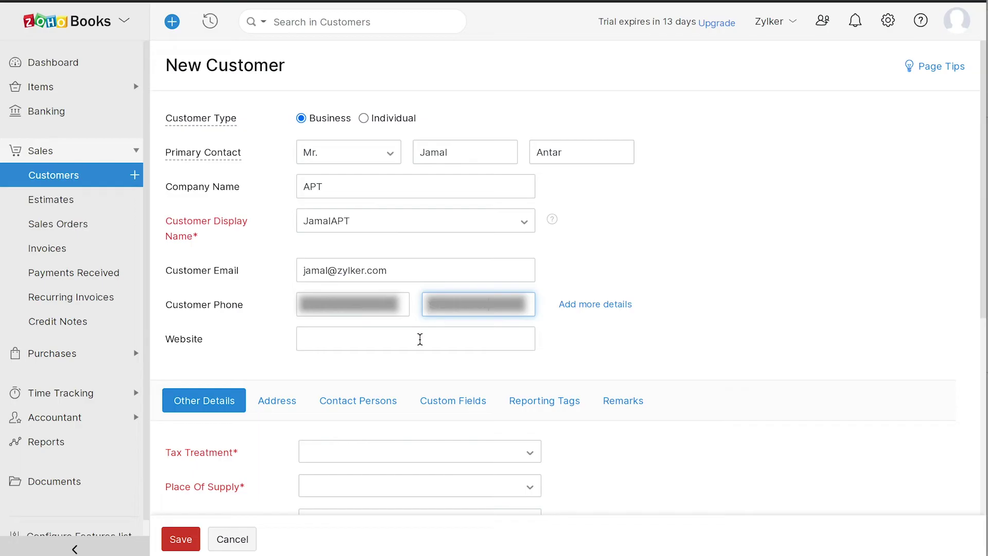
# Browse the VAT options in the Tax Treatment dropdown under Other Details
pyautogui.scroll(-5, 420, 339)
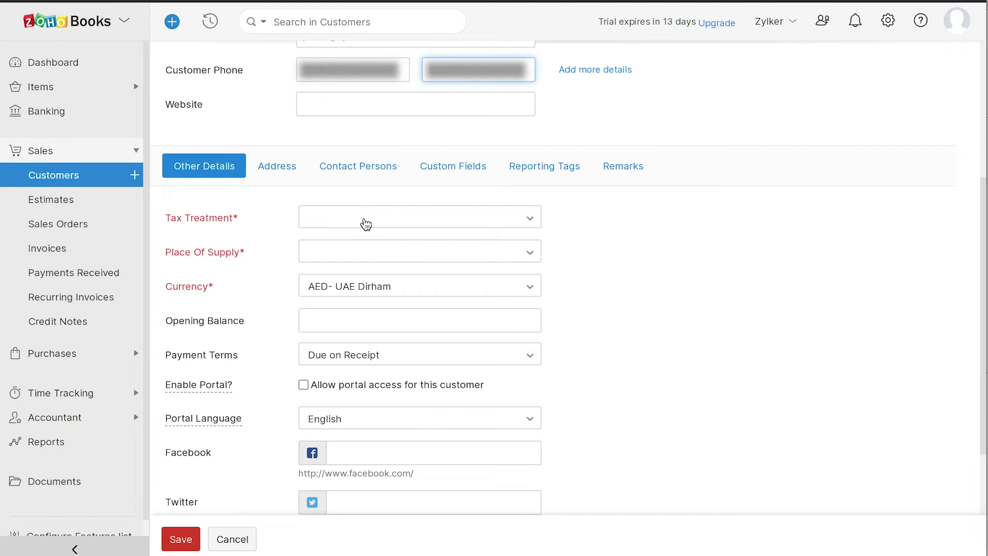
pyautogui.click(366, 225)
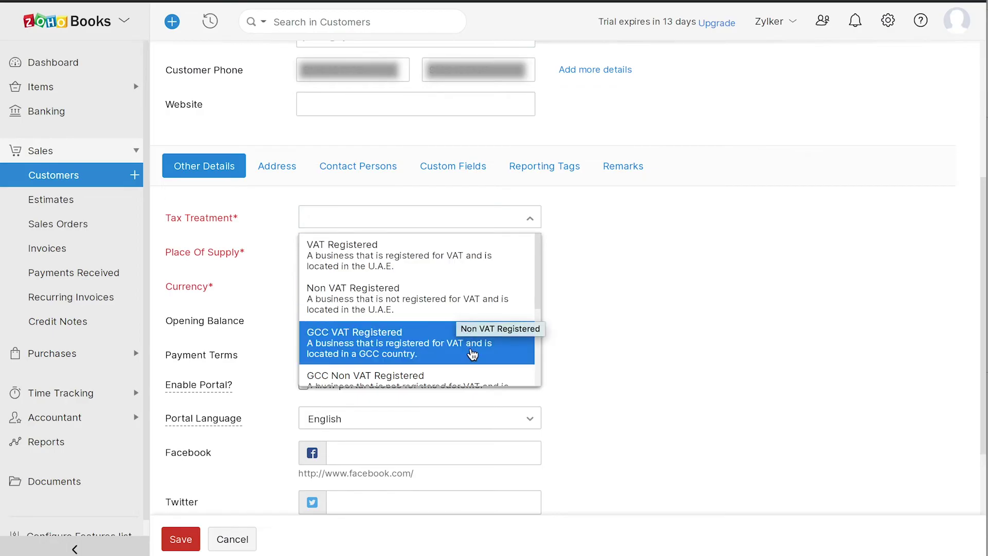
pyautogui.scroll(-2, 472, 354)
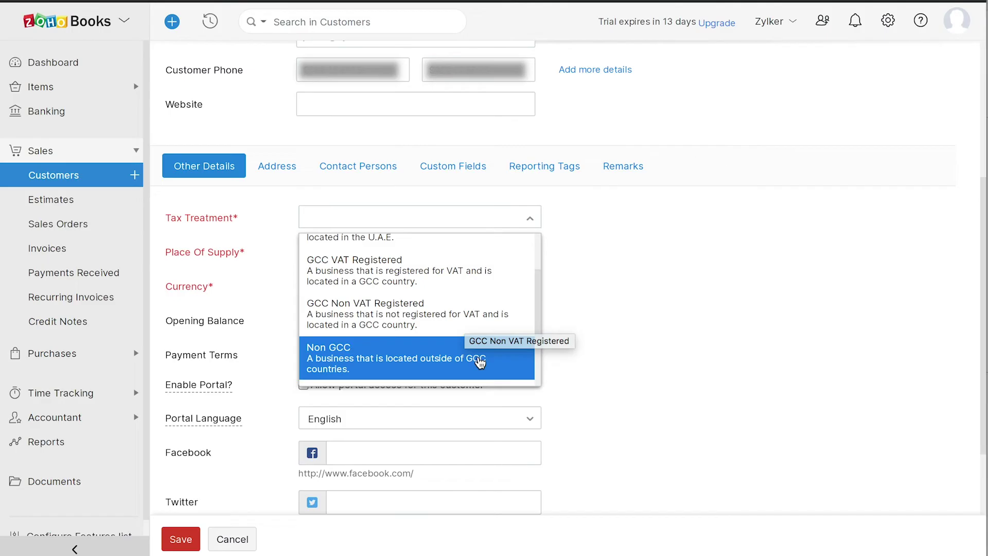
pyautogui.scroll(-2, 478, 363)
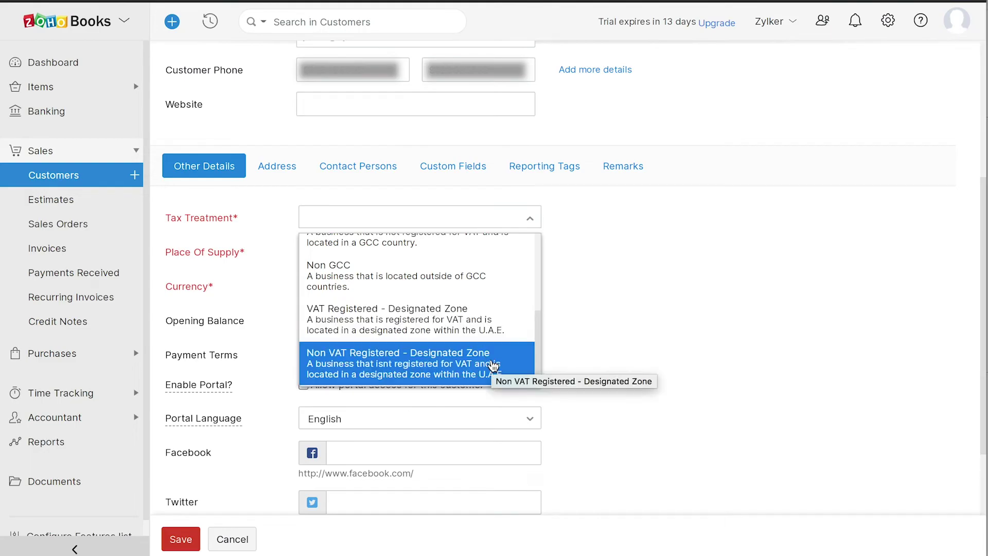
pyautogui.scroll(3, 493, 365)
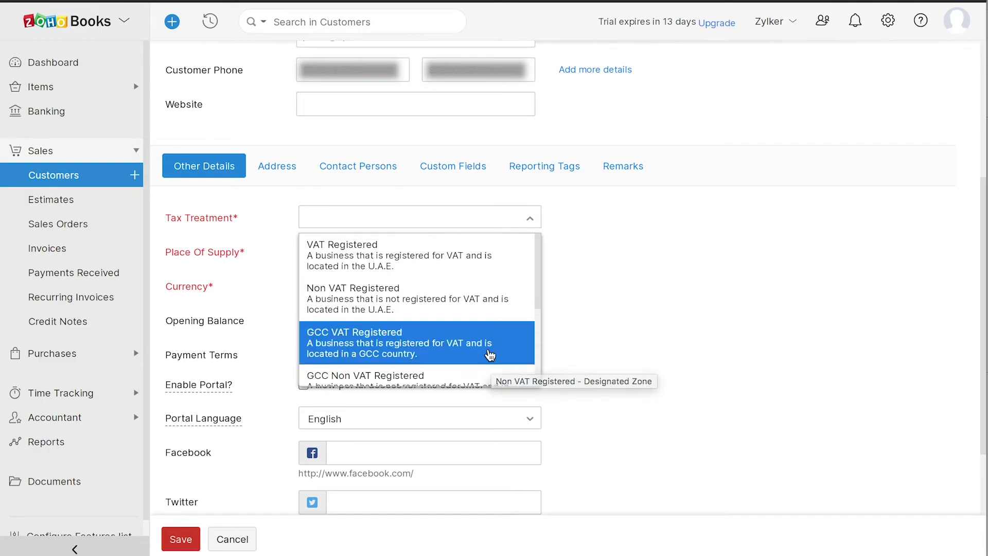
# Set VAT Registered, paste the TRN, enter opening balance 1000, and allow portal access
pyautogui.click(448, 263)
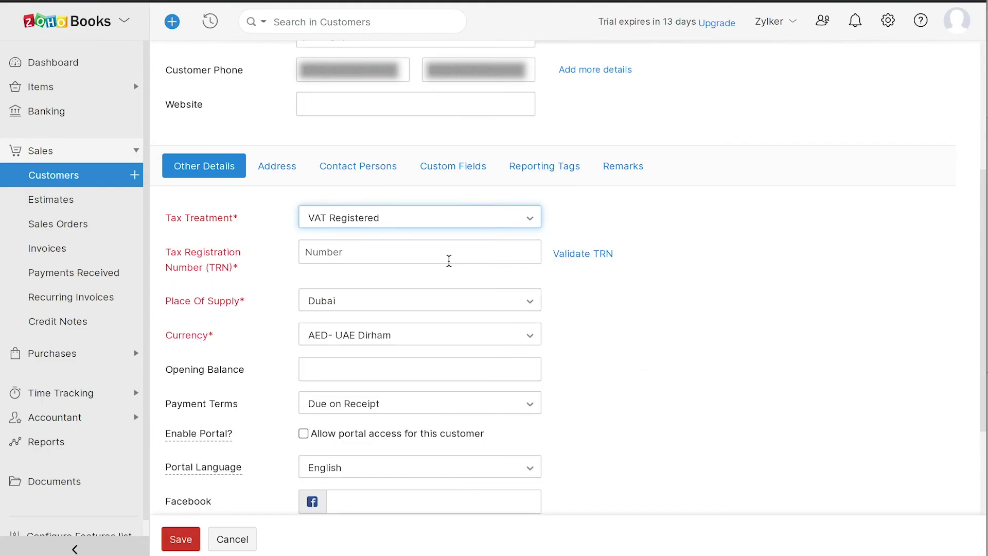
pyautogui.click(308, 254)
pyautogui.hotkey('ctrl', 'v')
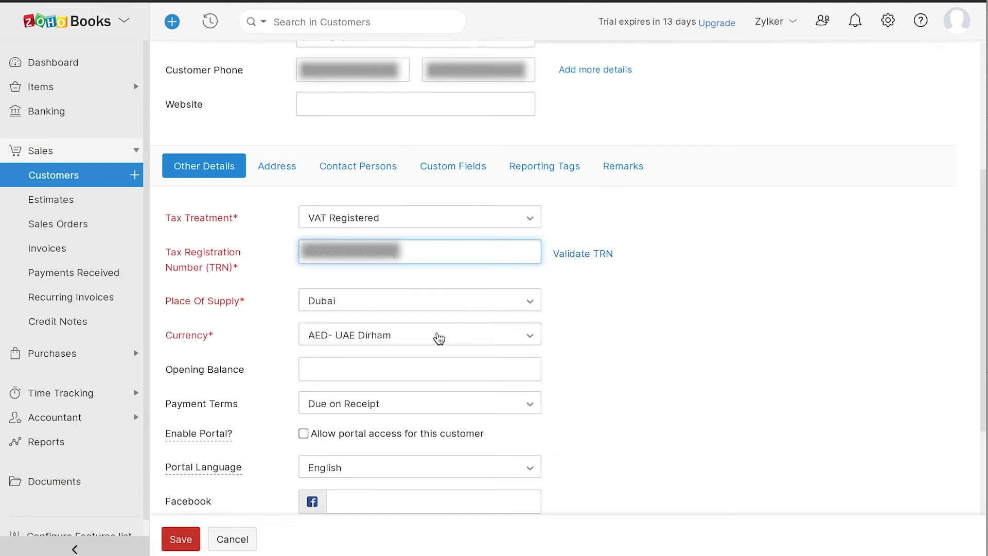
pyautogui.click(308, 369)
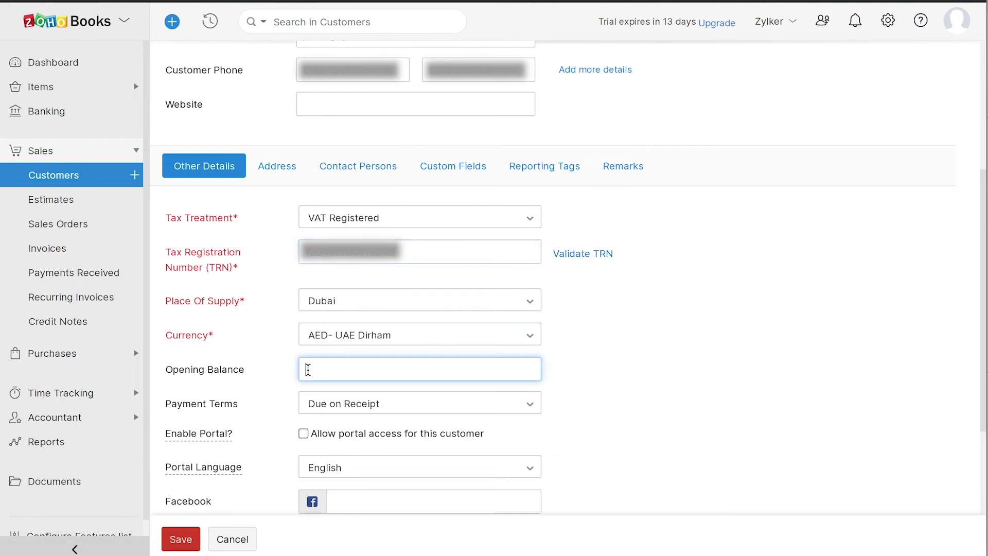
pyautogui.write('1000')
pyautogui.click(304, 434)
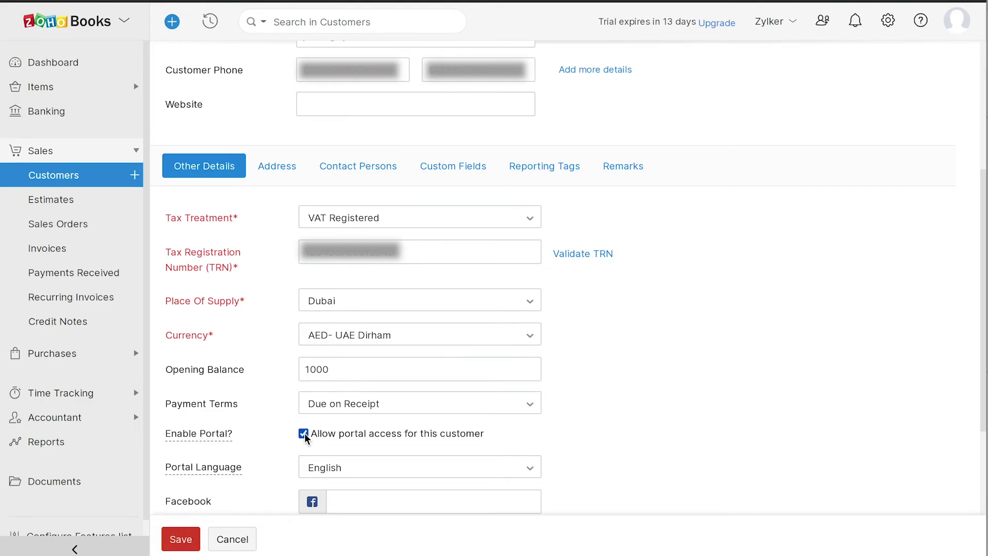
pyautogui.scroll(-2, 304, 438)
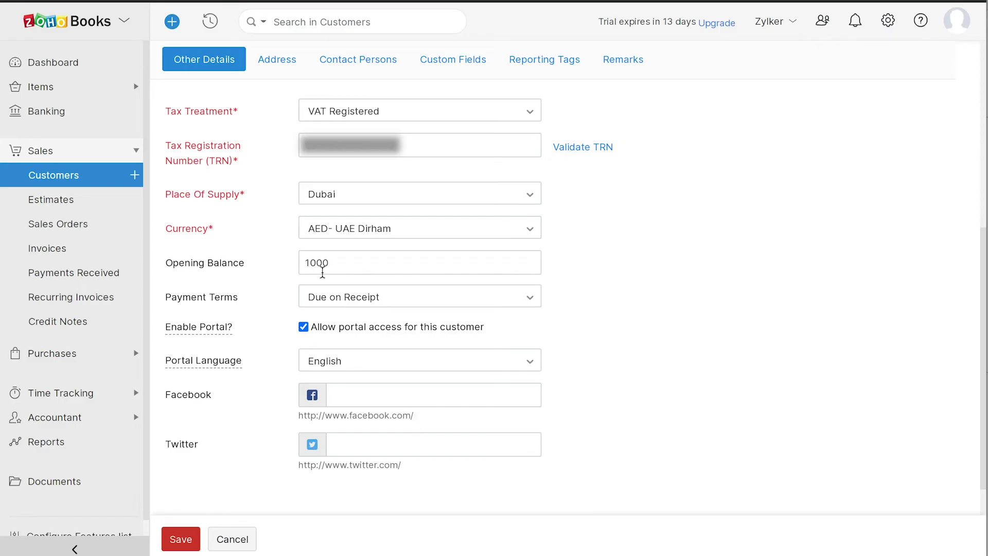
# Fill in the customer's billing and shipping addresses in Dubai, U.A.E
pyautogui.click(277, 60)
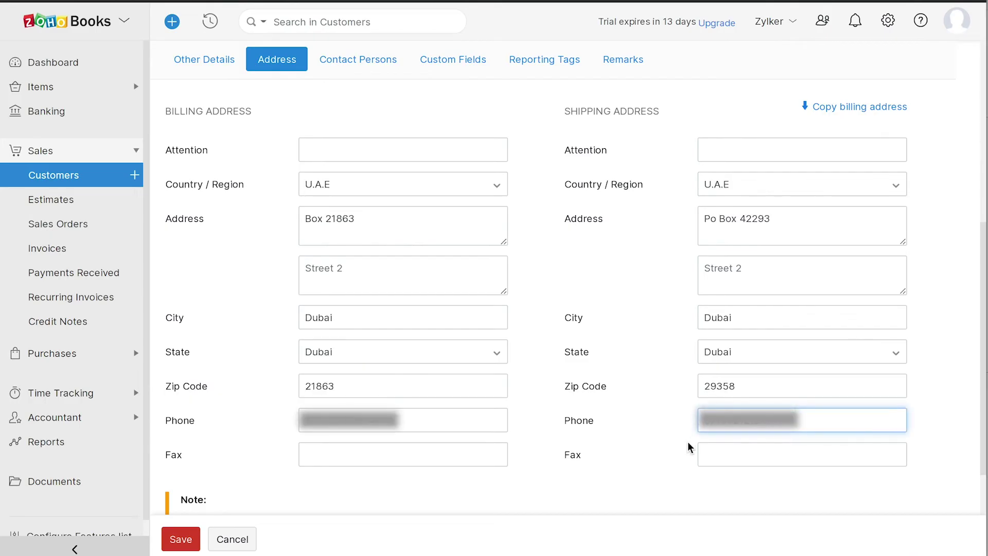
pyautogui.scroll(-1, 687, 441)
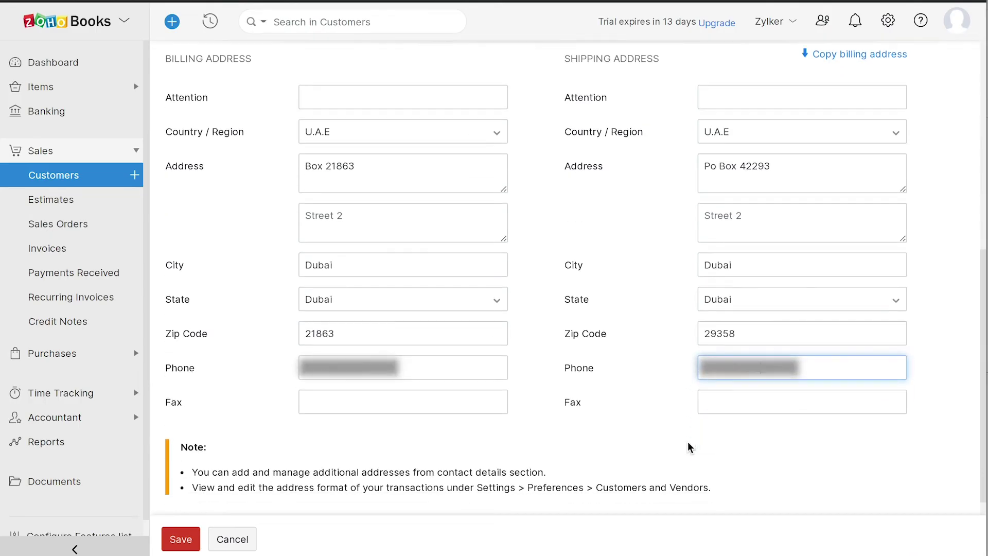
pyautogui.scroll(1, 687, 442)
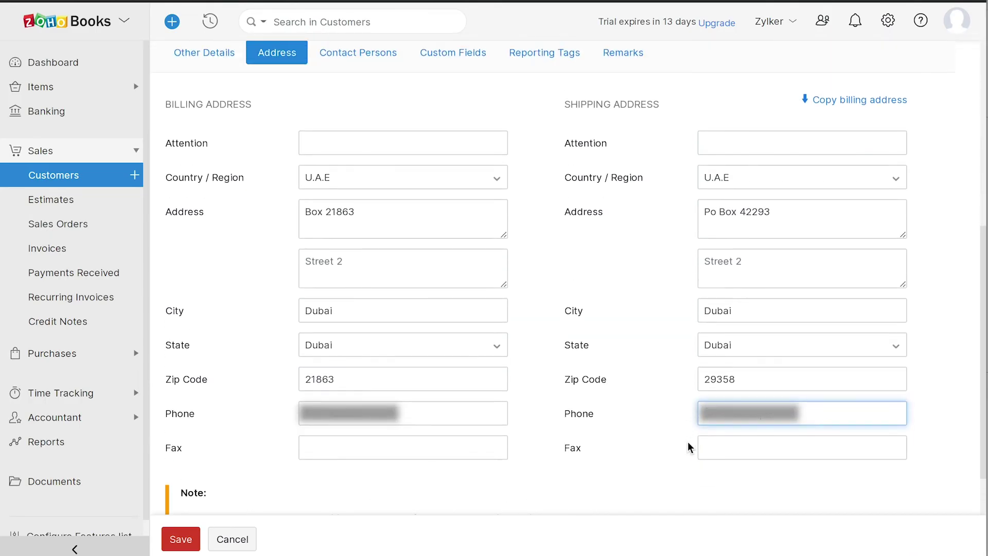
# Look over Contact Persons, Custom Fields, Reporting Tags and Remarks, then save the customer
pyautogui.click(360, 58)
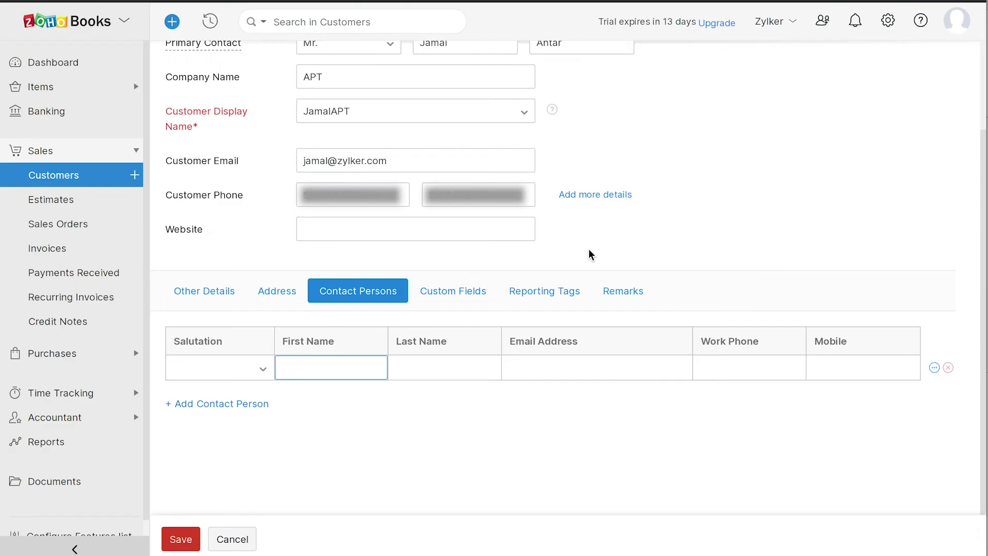
pyautogui.click(451, 298)
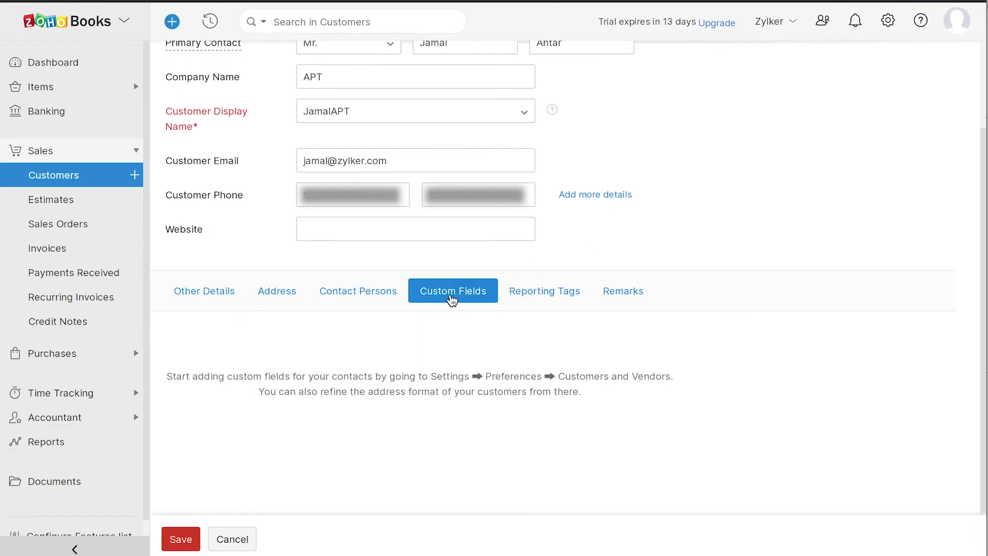
pyautogui.click(525, 305)
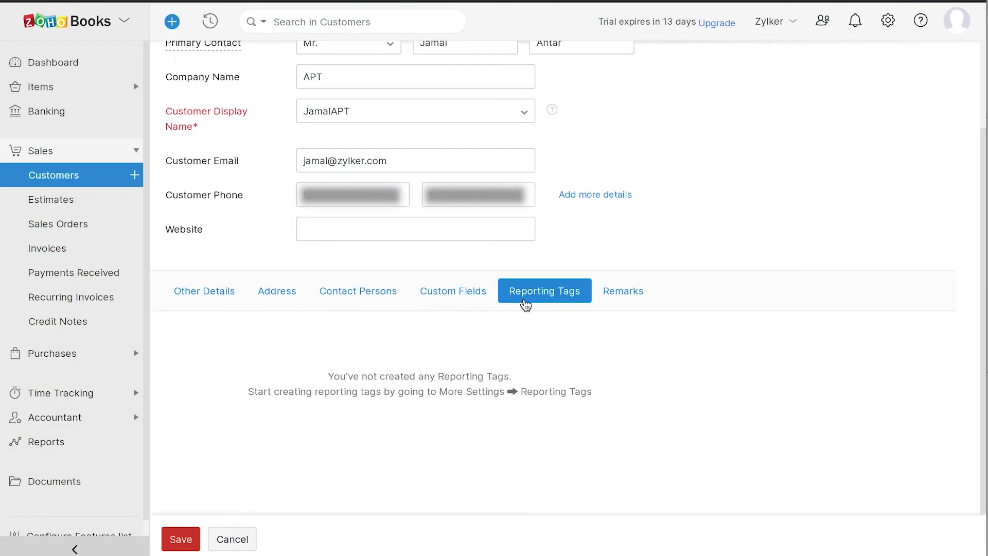
pyautogui.click(612, 304)
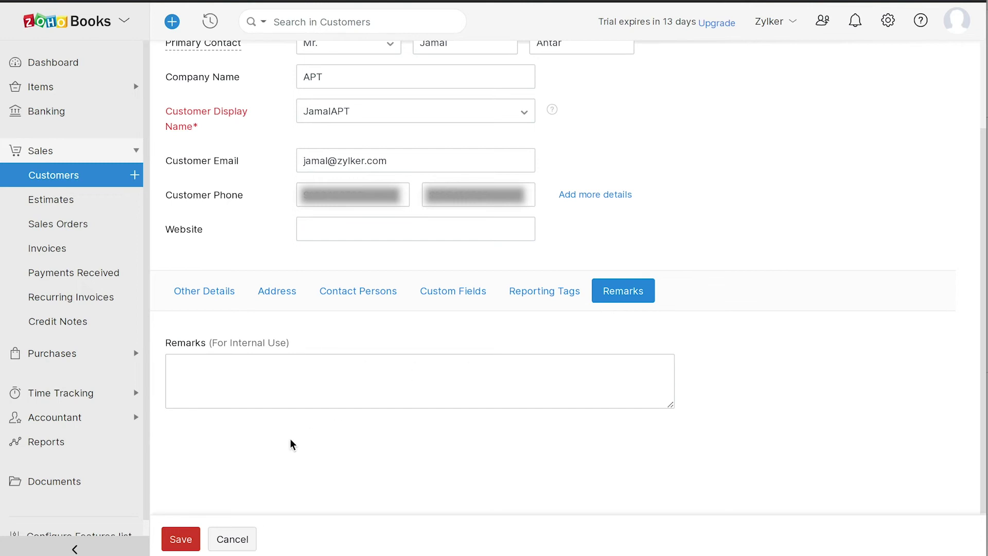
pyautogui.click(193, 538)
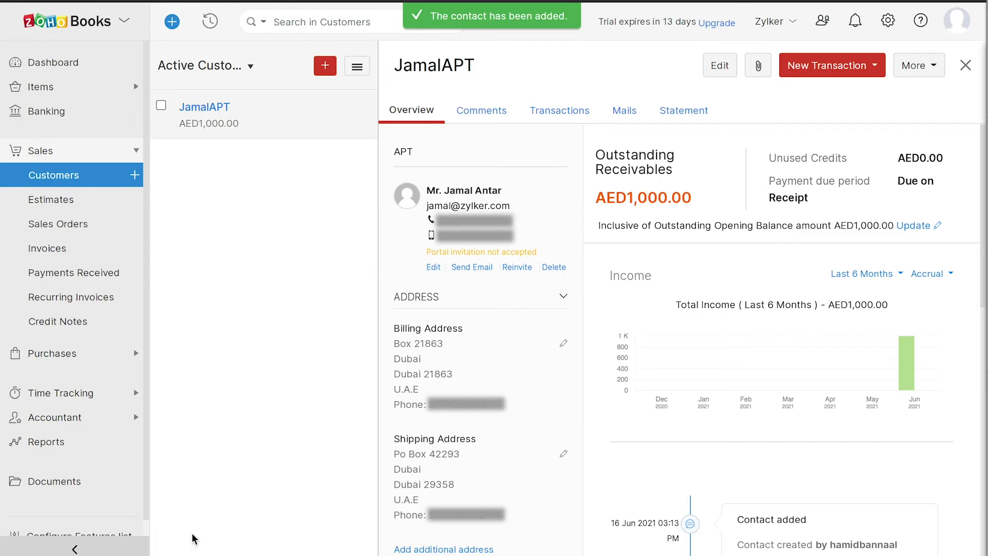
# Go to the empty Vendors list under Purchases
pyautogui.click(75, 358)
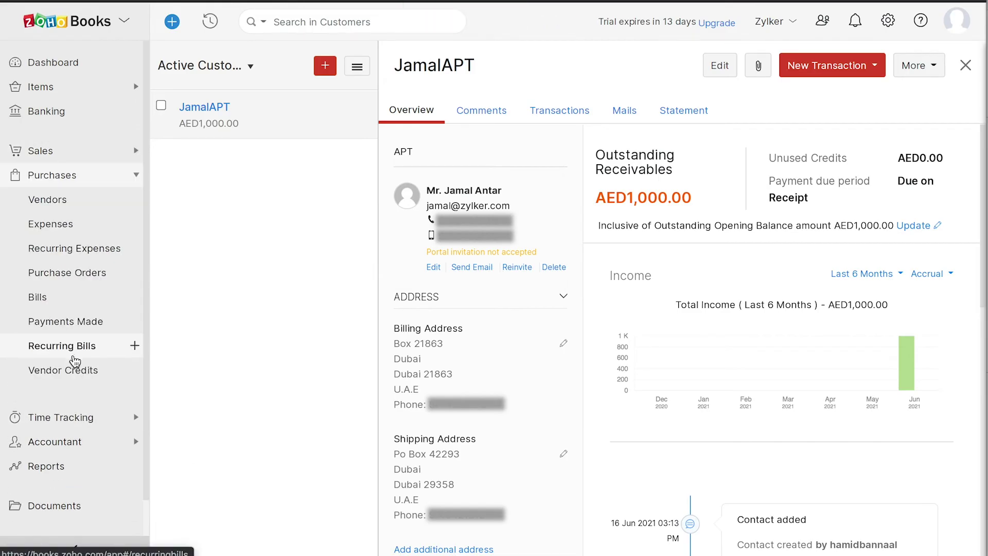
pyautogui.click(65, 208)
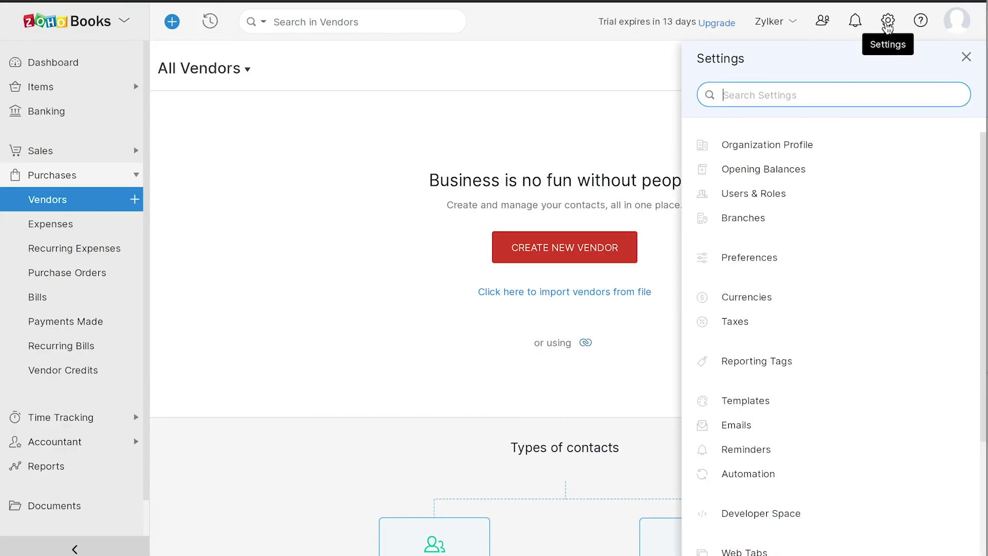
# Enter income opening balances: Late Fee Income 15.00 debit, Other Charges 15000.00 credit, Sales 200.00 credit
pyautogui.click(772, 168)
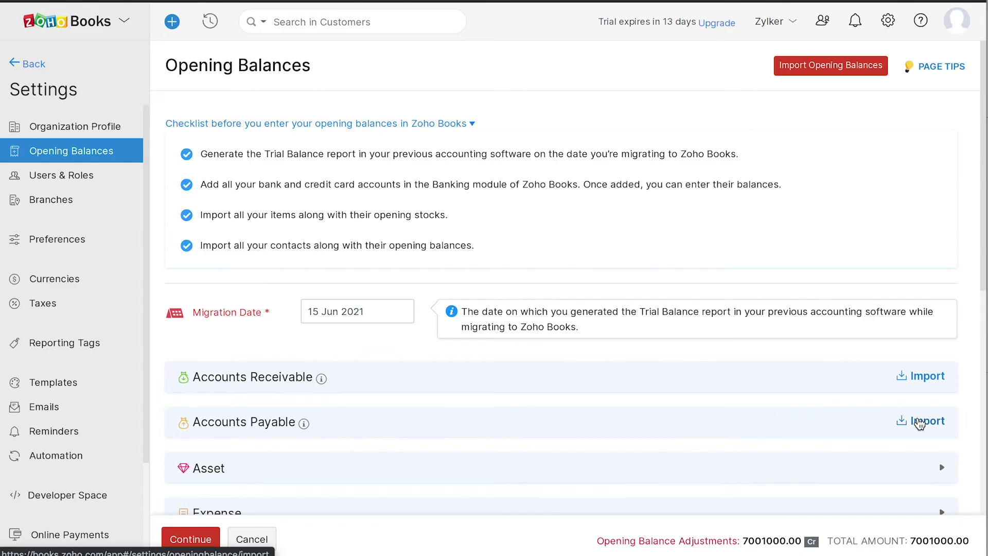
pyautogui.scroll(-4, 920, 423)
pyautogui.scroll(-2, 920, 423)
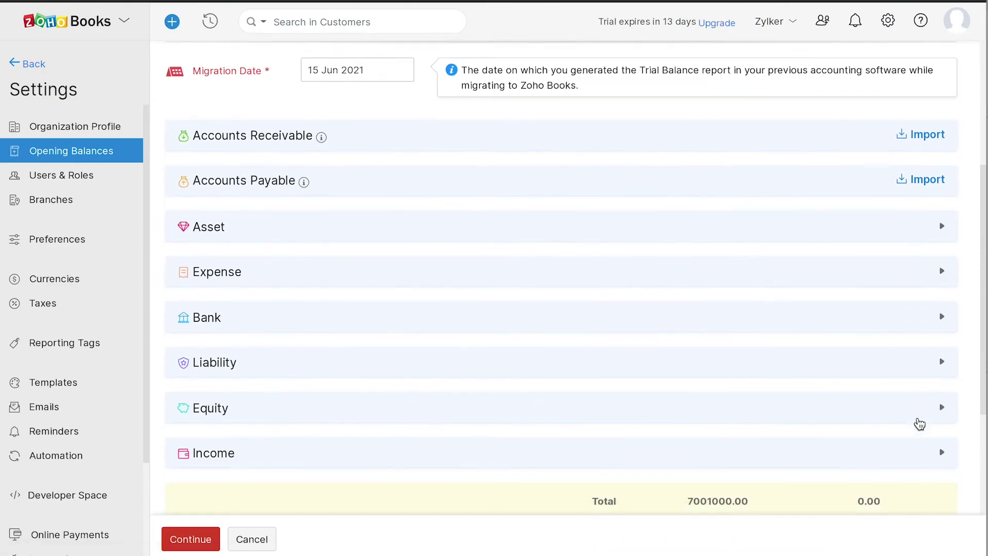
pyautogui.click(904, 412)
pyautogui.scroll(-7, 908, 414)
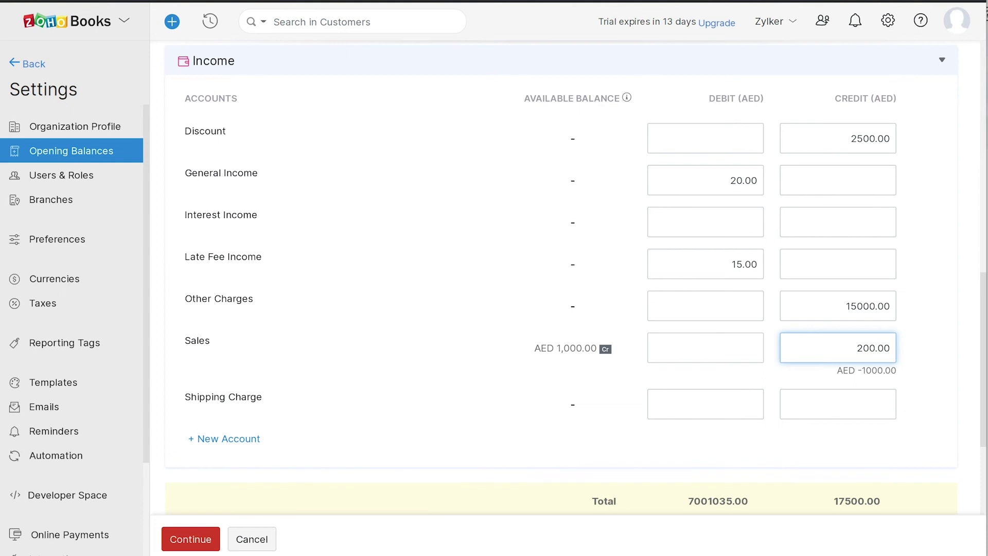
pyautogui.scroll(-3, 576, 276)
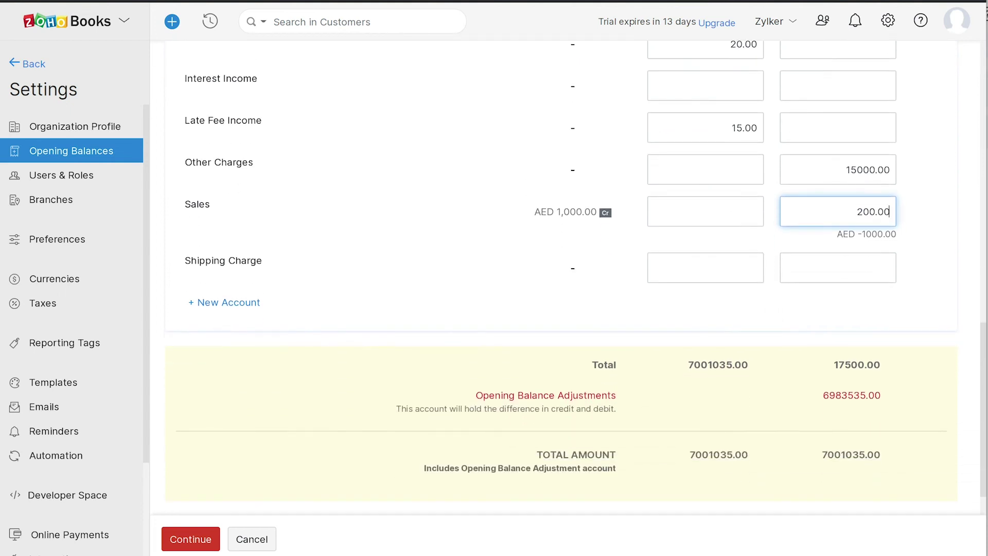
# Review the summary and confirm opening balances of 7001035.00 on each side
pyautogui.click(198, 539)
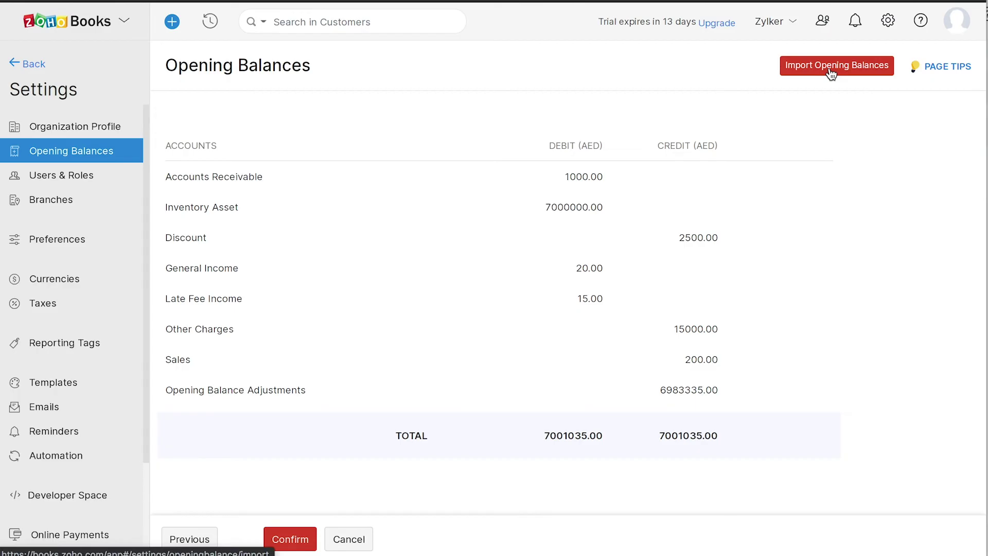
pyautogui.click(301, 538)
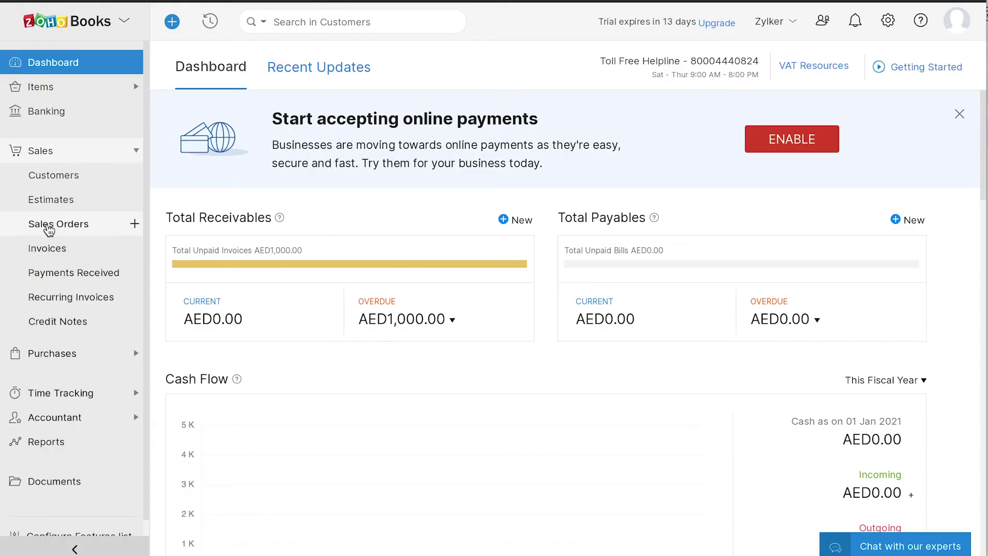
# Create new invoice INV-000001 for customer JamalAPT with Dubai as place of supply
pyautogui.click(48, 248)
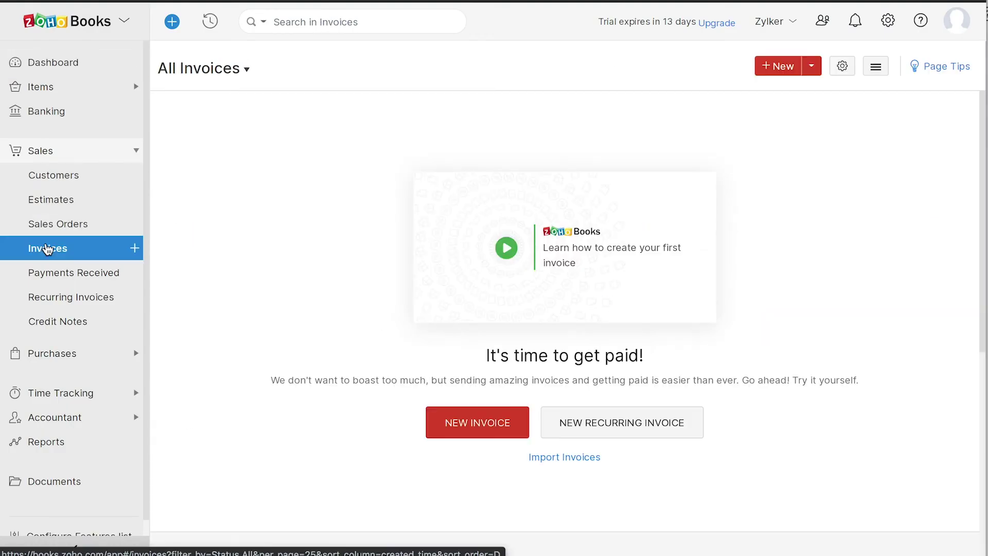
pyautogui.click(777, 71)
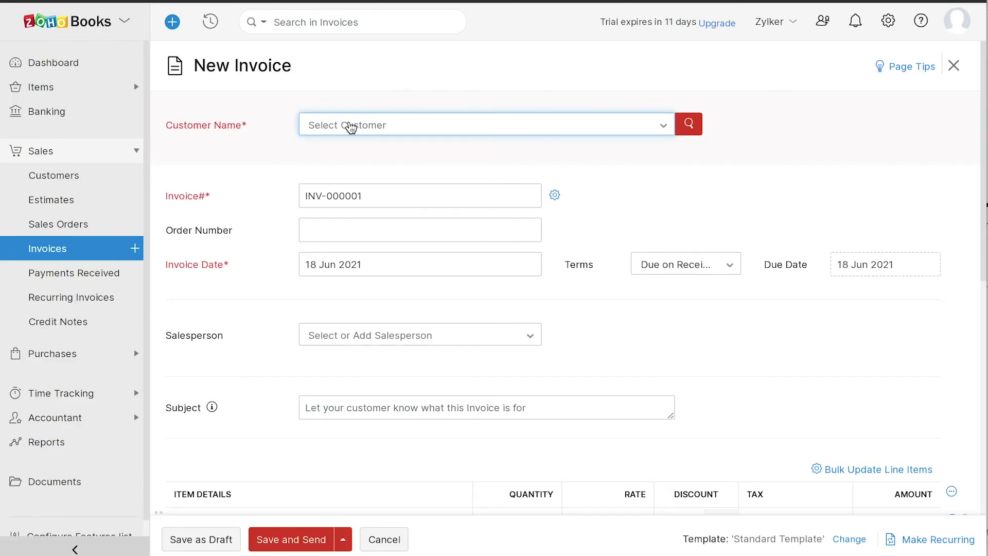
pyautogui.click(349, 127)
pyautogui.click(329, 184)
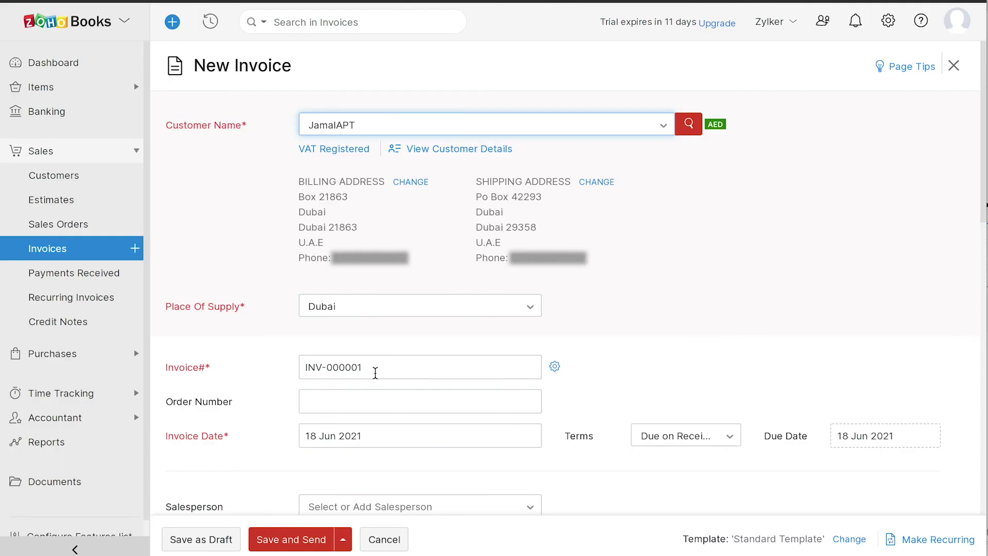
pyautogui.click(555, 366)
# Add one MacBook Pro at 7,500 with 5% VAT and save as a AED7,875.00 draft
pyautogui.scroll(-6, 850, 446)
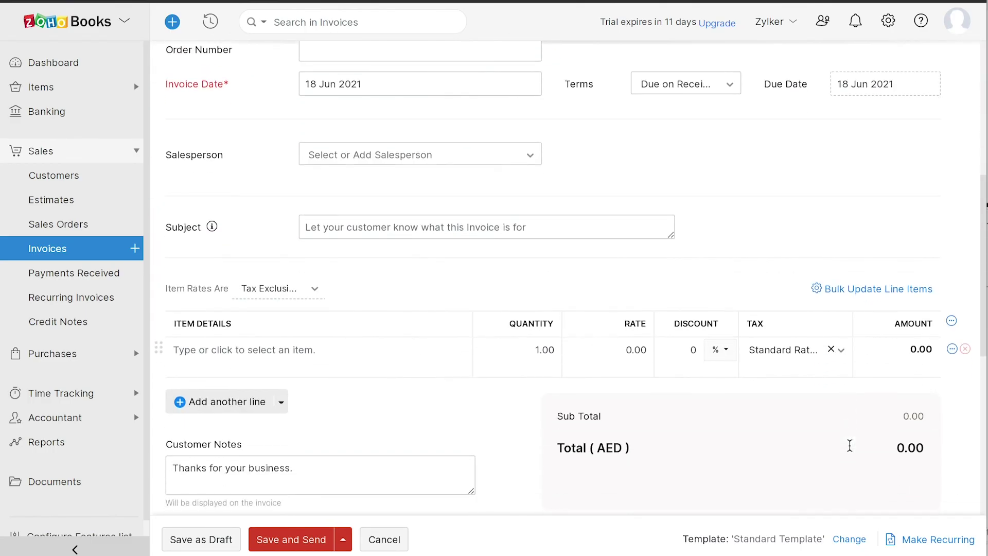
pyautogui.click(289, 350)
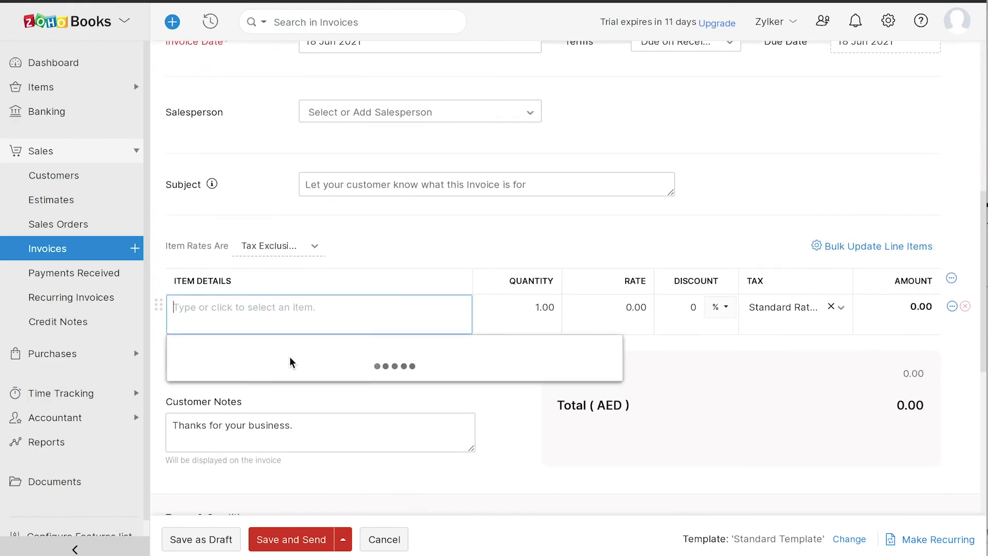
pyautogui.click(290, 358)
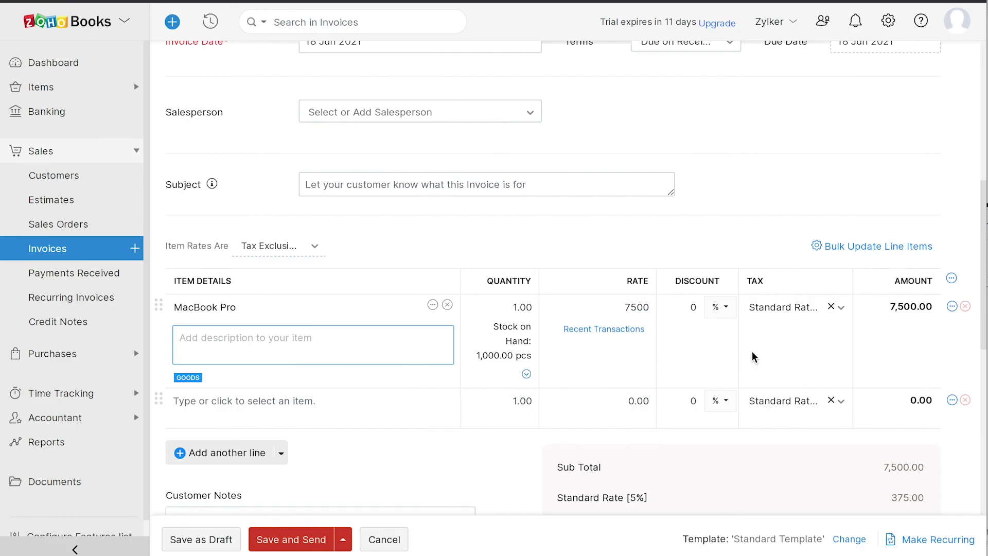
pyautogui.scroll(-5, 792, 320)
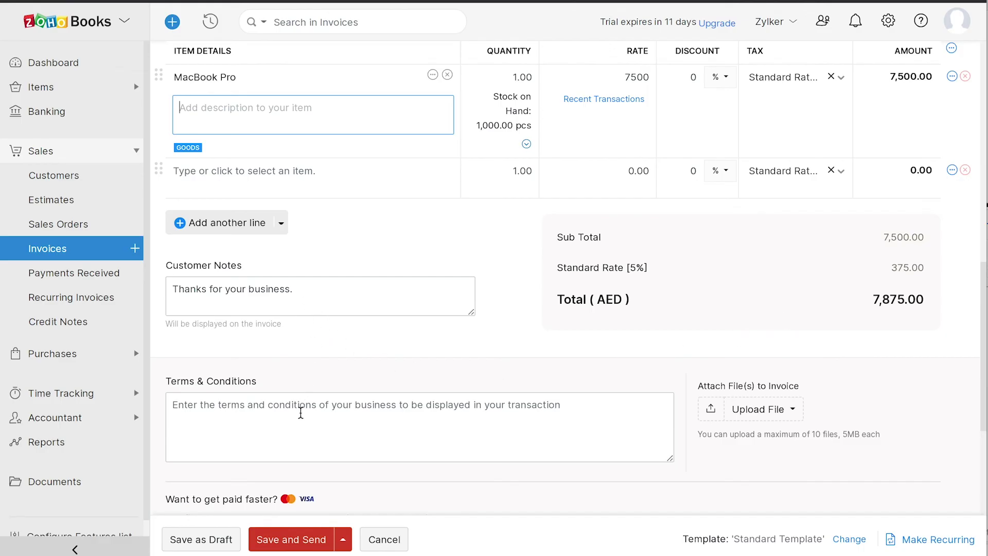
pyautogui.scroll(-5, 301, 413)
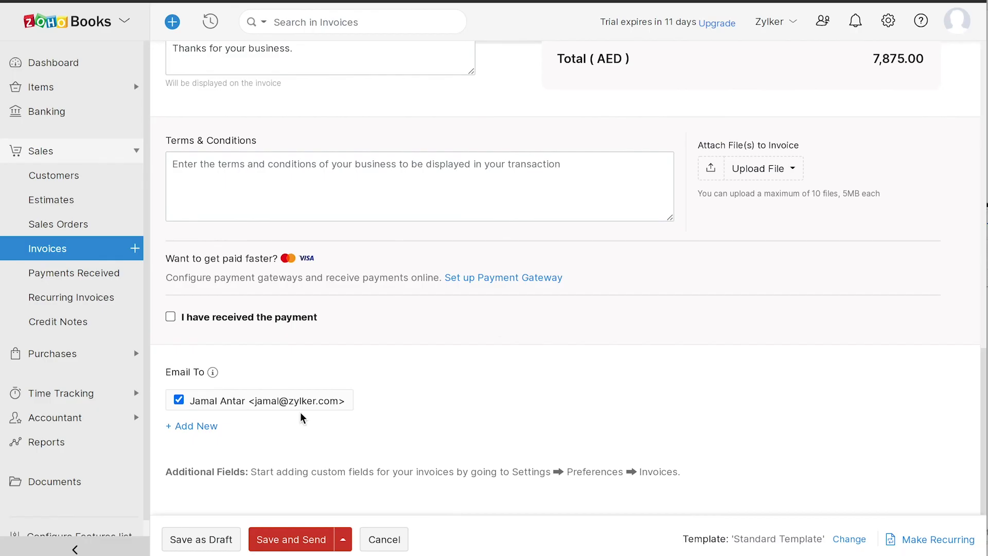
pyautogui.click(195, 539)
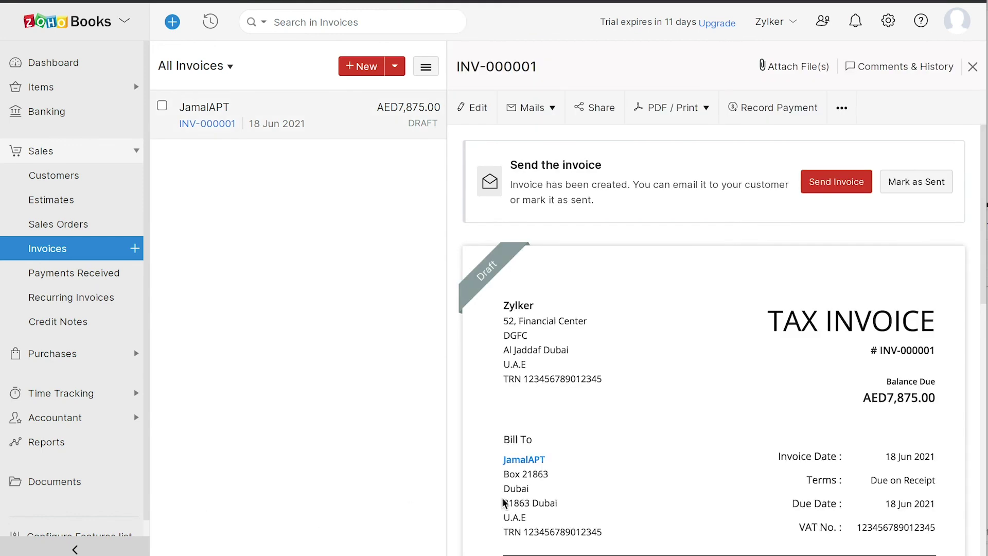
pyautogui.click(888, 22)
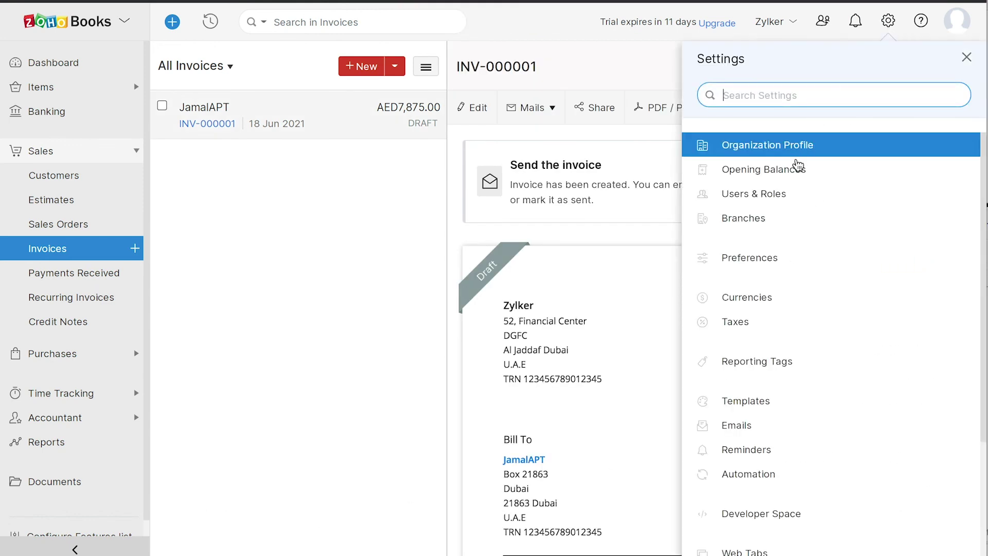
pyautogui.scroll(-3, 753, 386)
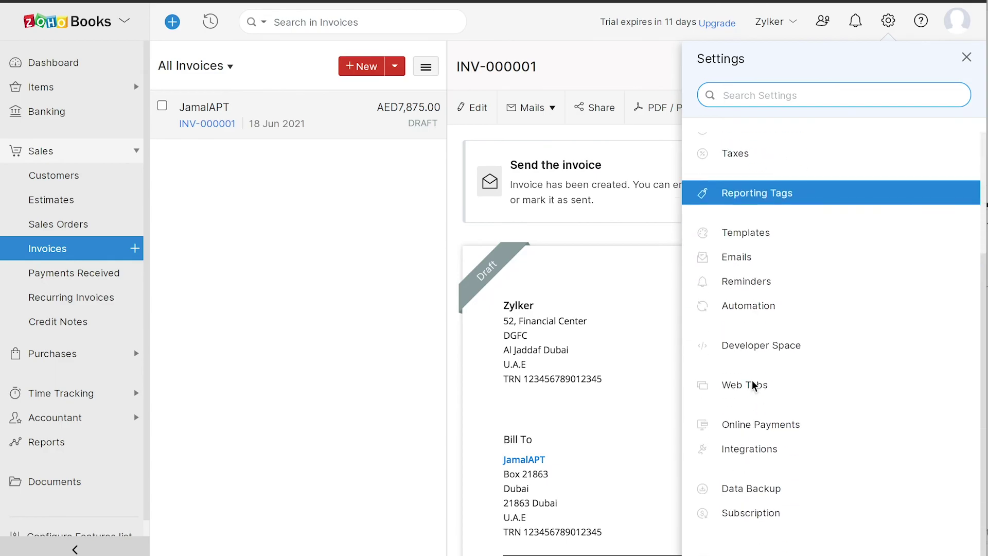
pyautogui.click(745, 423)
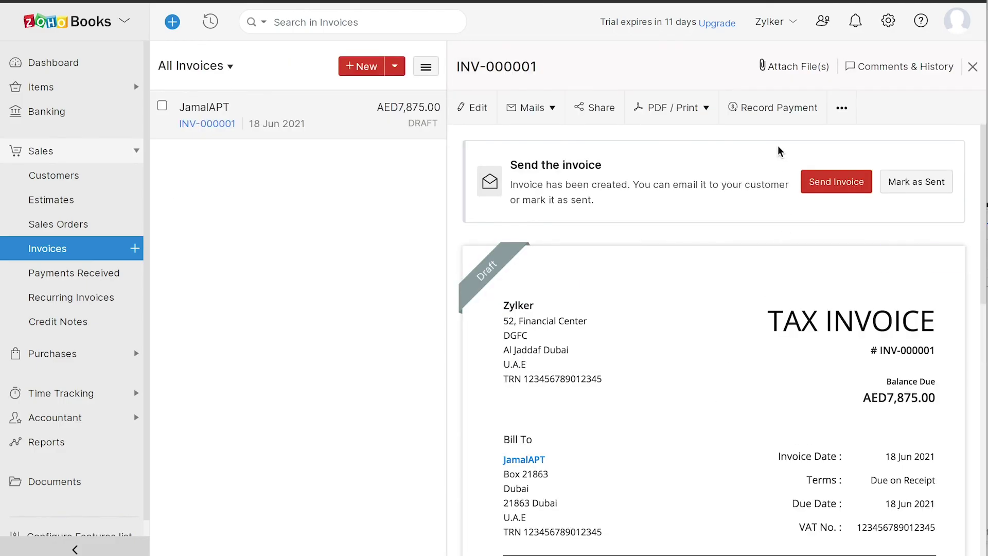
# Record the full 7,875 payment so INV-000001 is Paid, then return to the Dashboard
pyautogui.click(775, 116)
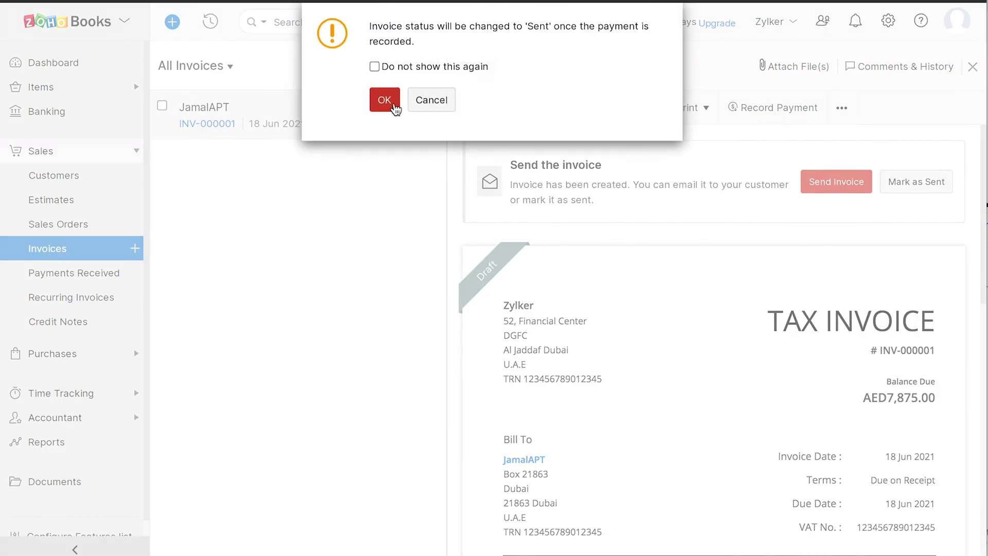
pyautogui.click(392, 105)
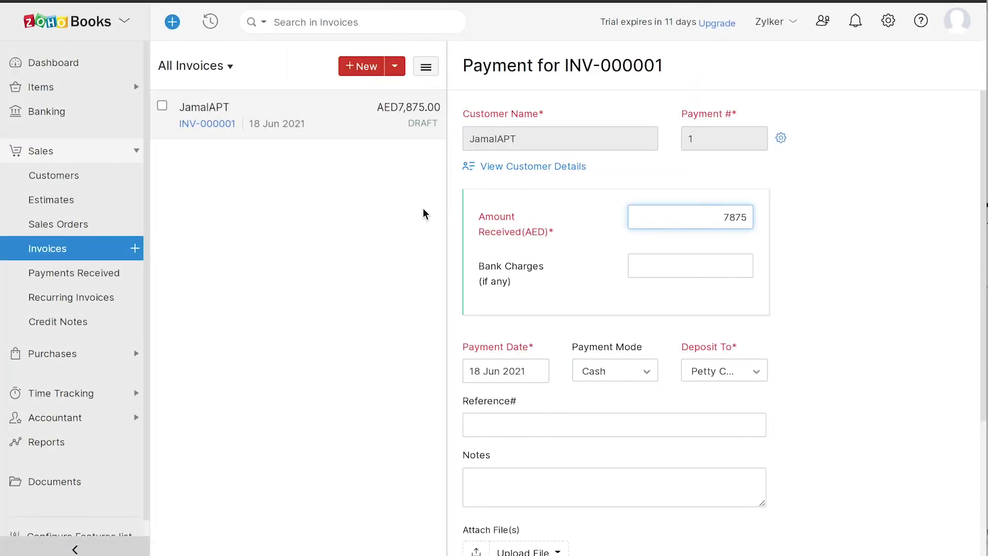
pyautogui.scroll(-1, 821, 265)
pyautogui.scroll(-3, 820, 265)
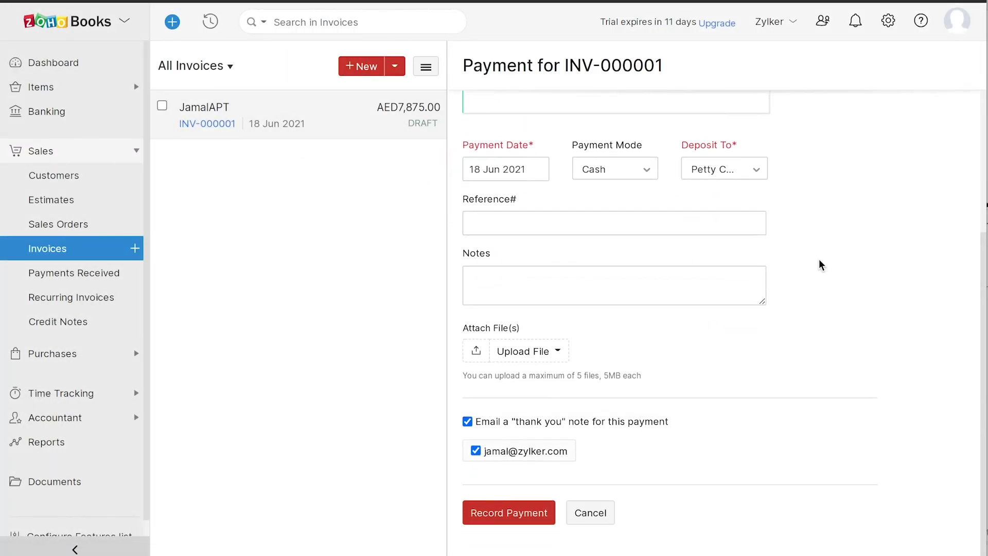
pyautogui.click(533, 513)
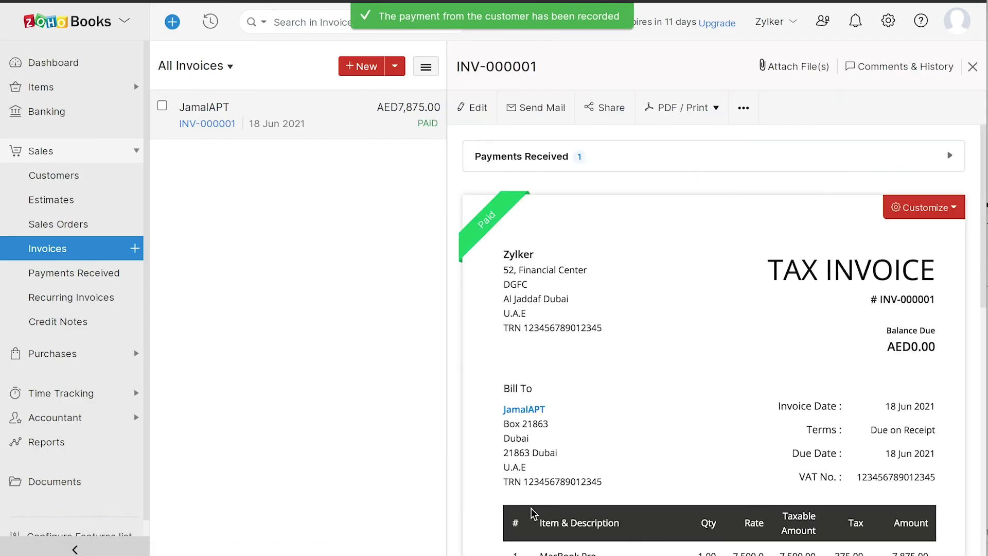
pyautogui.moveTo(505, 231)
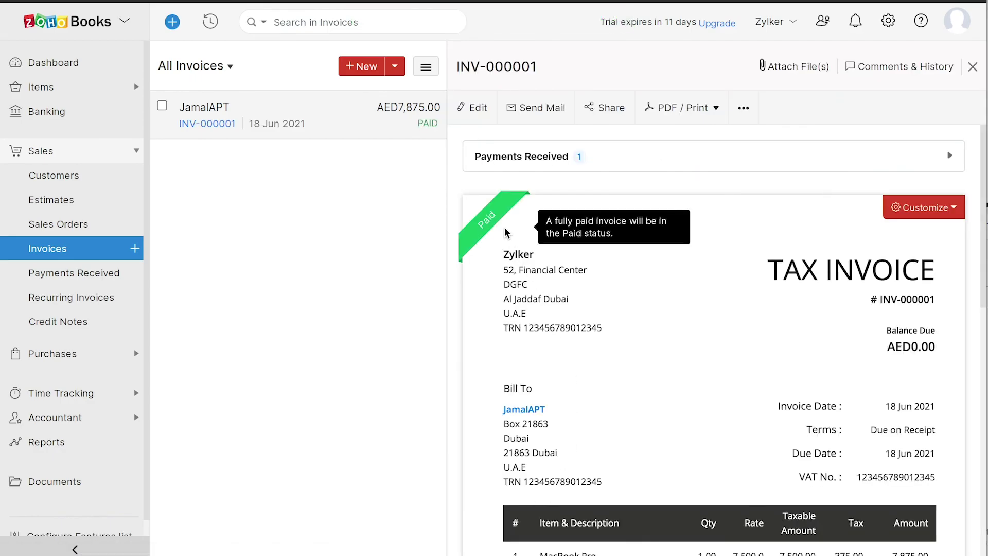
pyautogui.click(56, 62)
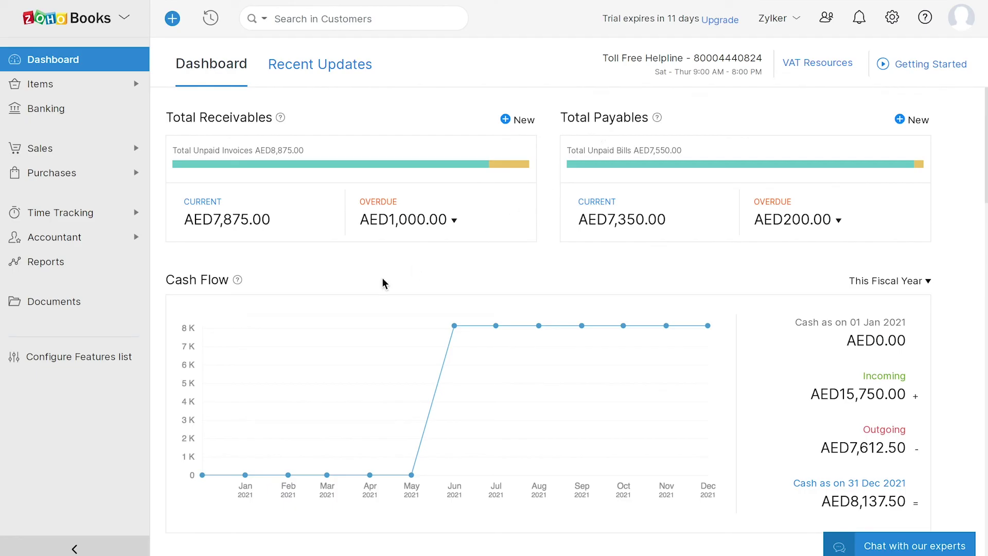
# Review the receivables, cash flow, income and expense cards, then view Recent Updates
pyautogui.scroll(-7, 222, 298)
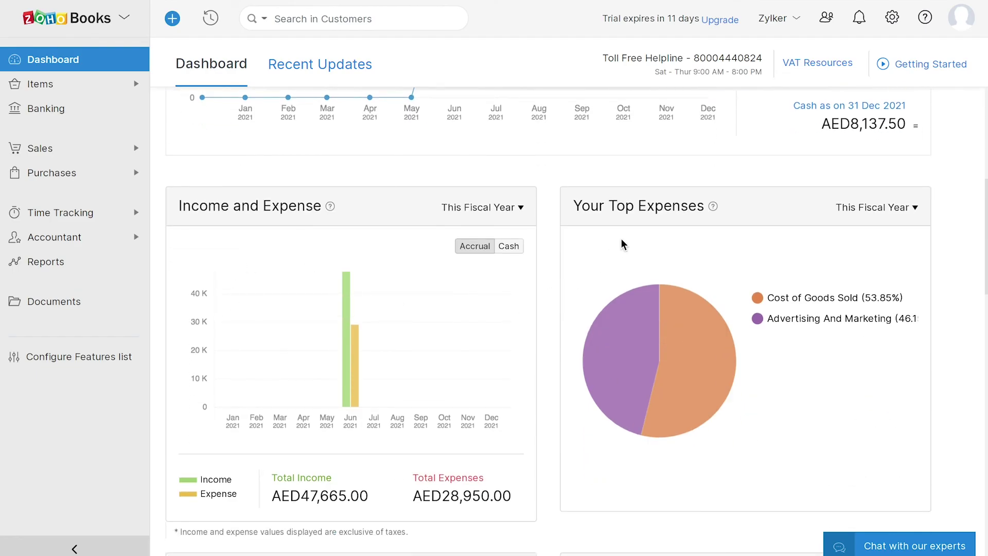
pyautogui.scroll(-5, 623, 244)
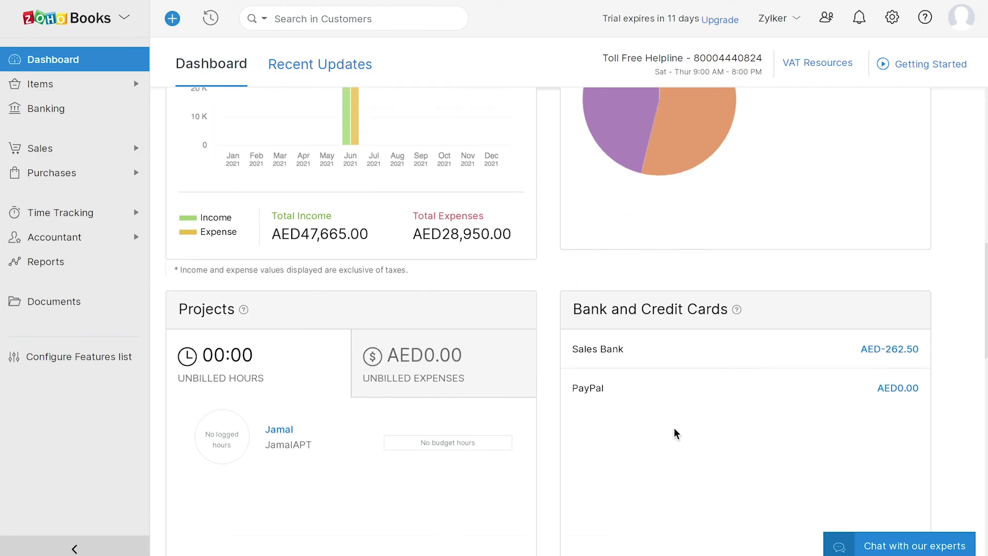
pyautogui.scroll(-7, 675, 434)
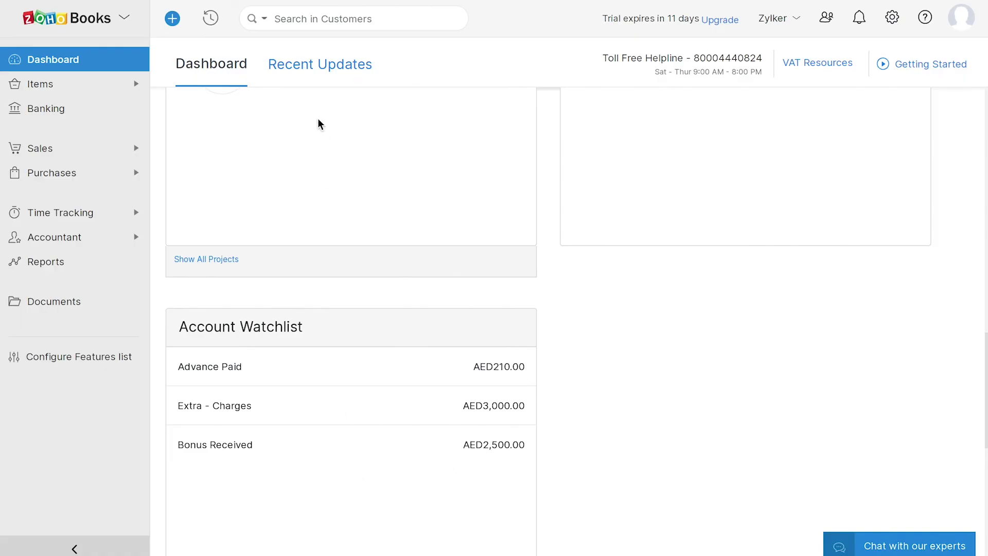
pyautogui.click(309, 73)
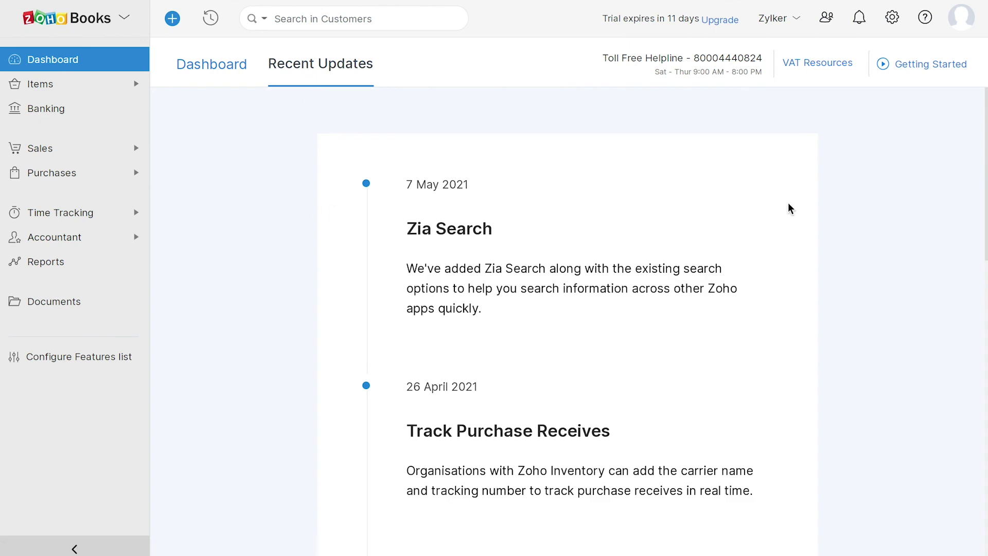
# Show the account panel listing the Zylker and Zylker US organizations
pyautogui.click(961, 20)
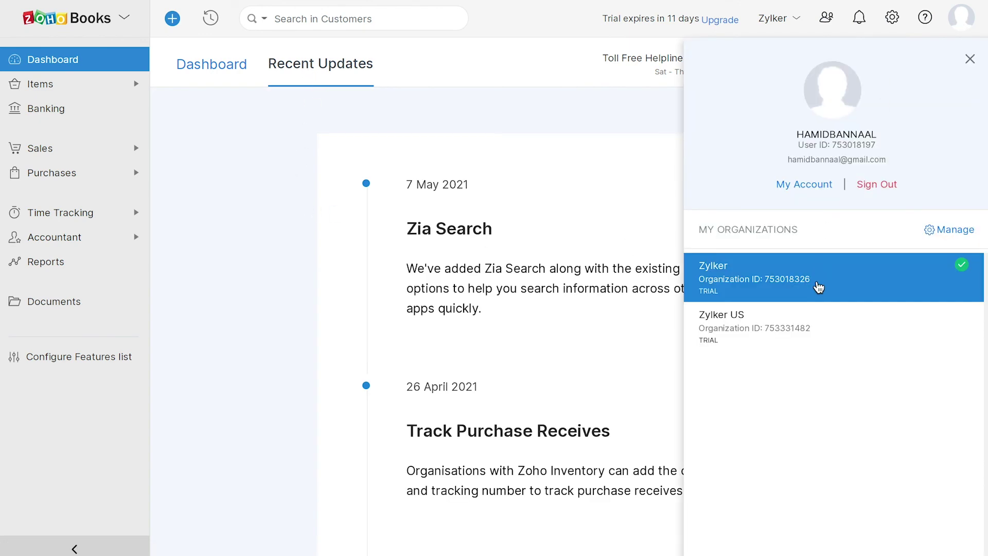